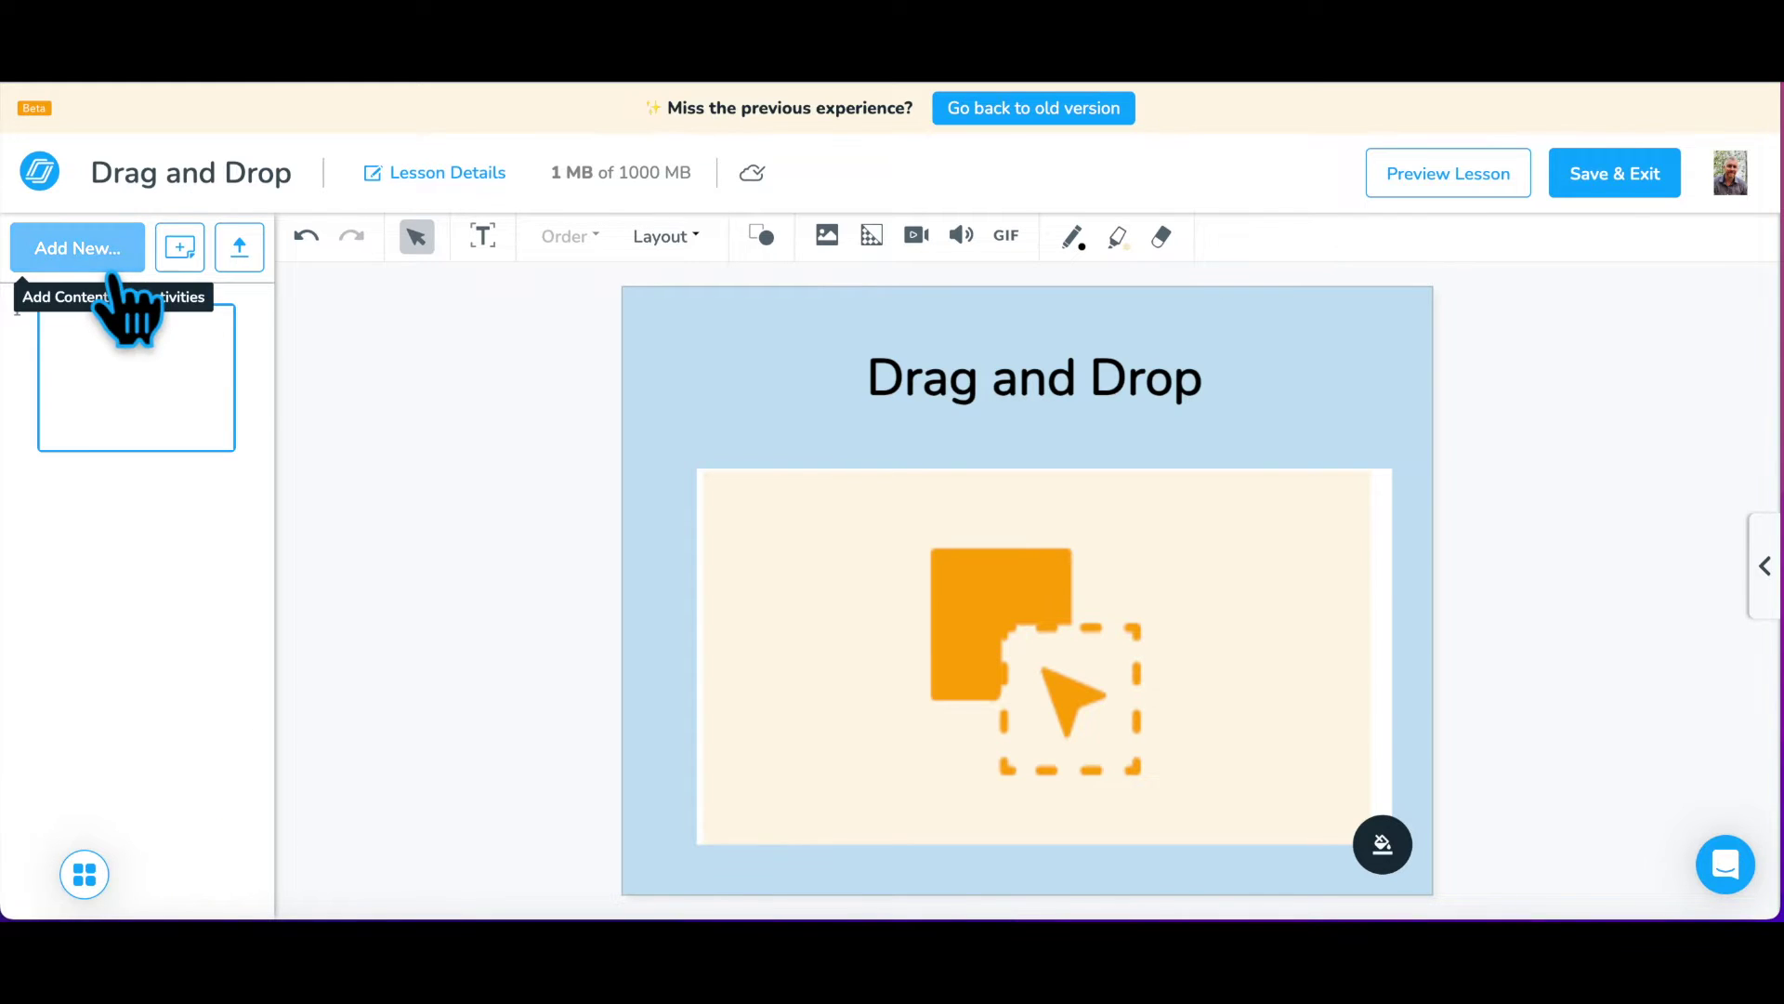
- Add a Drag & Drop activity from Quizzes & Games as slide 2, then hide the library panel
click(82, 253)
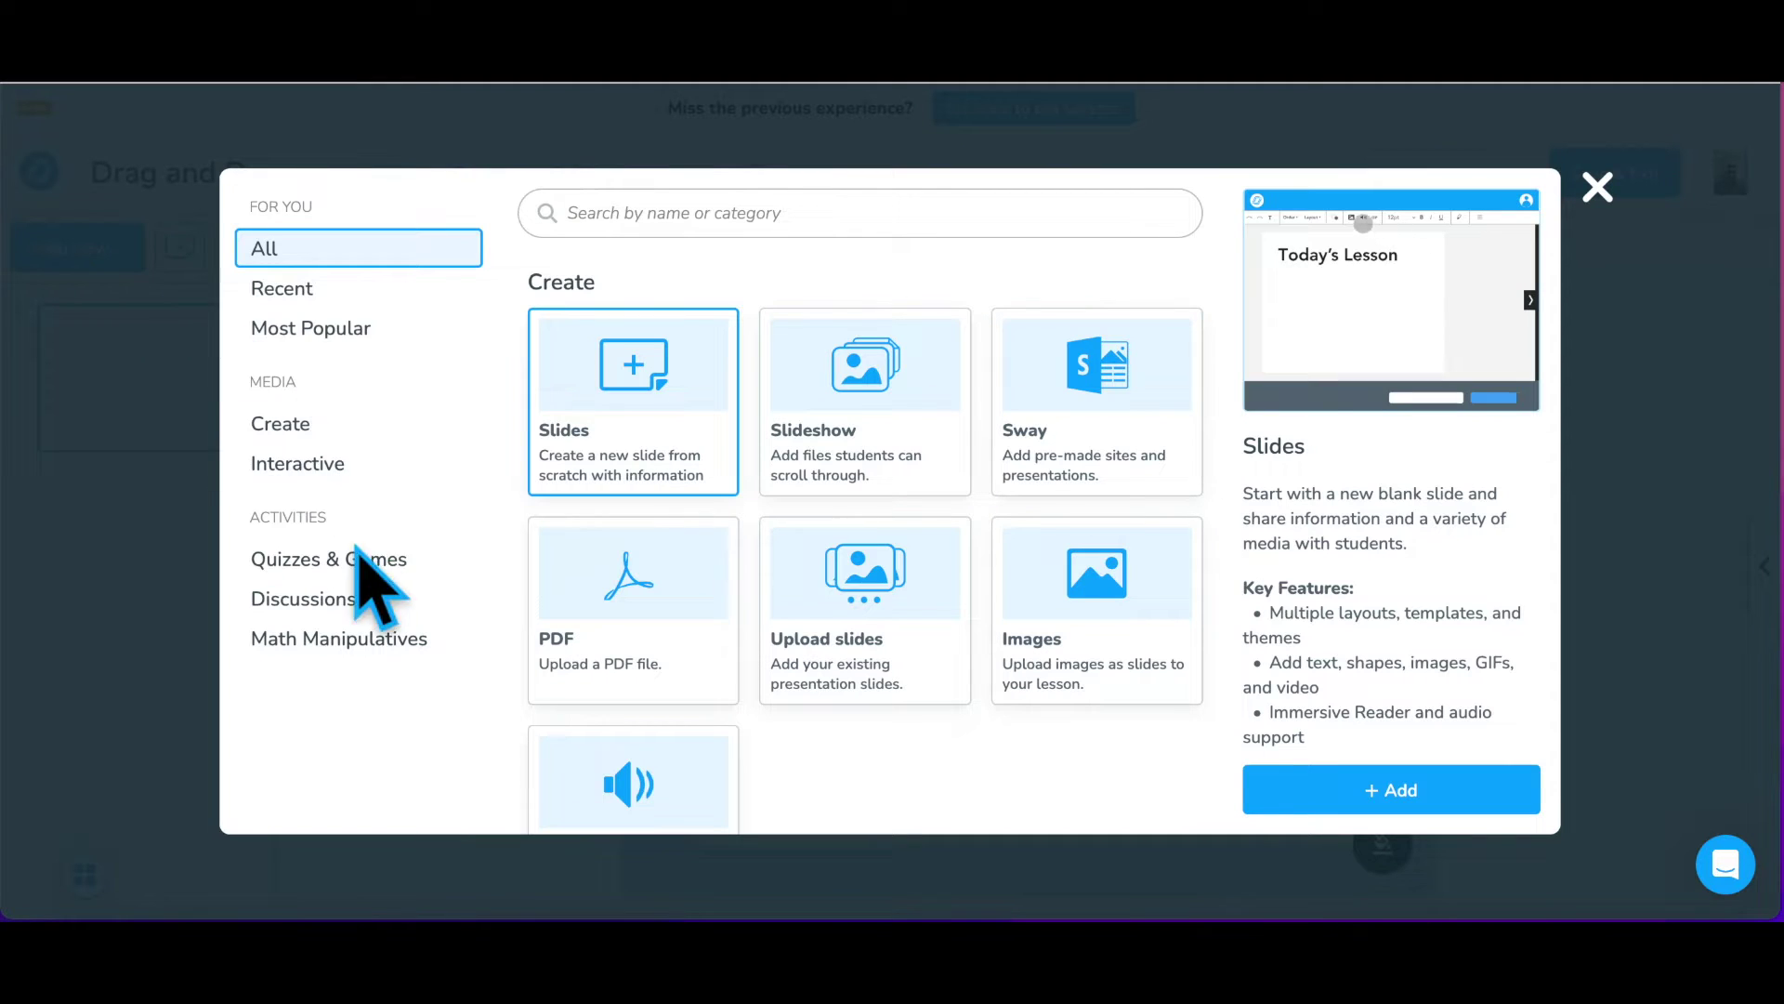
click(390, 569)
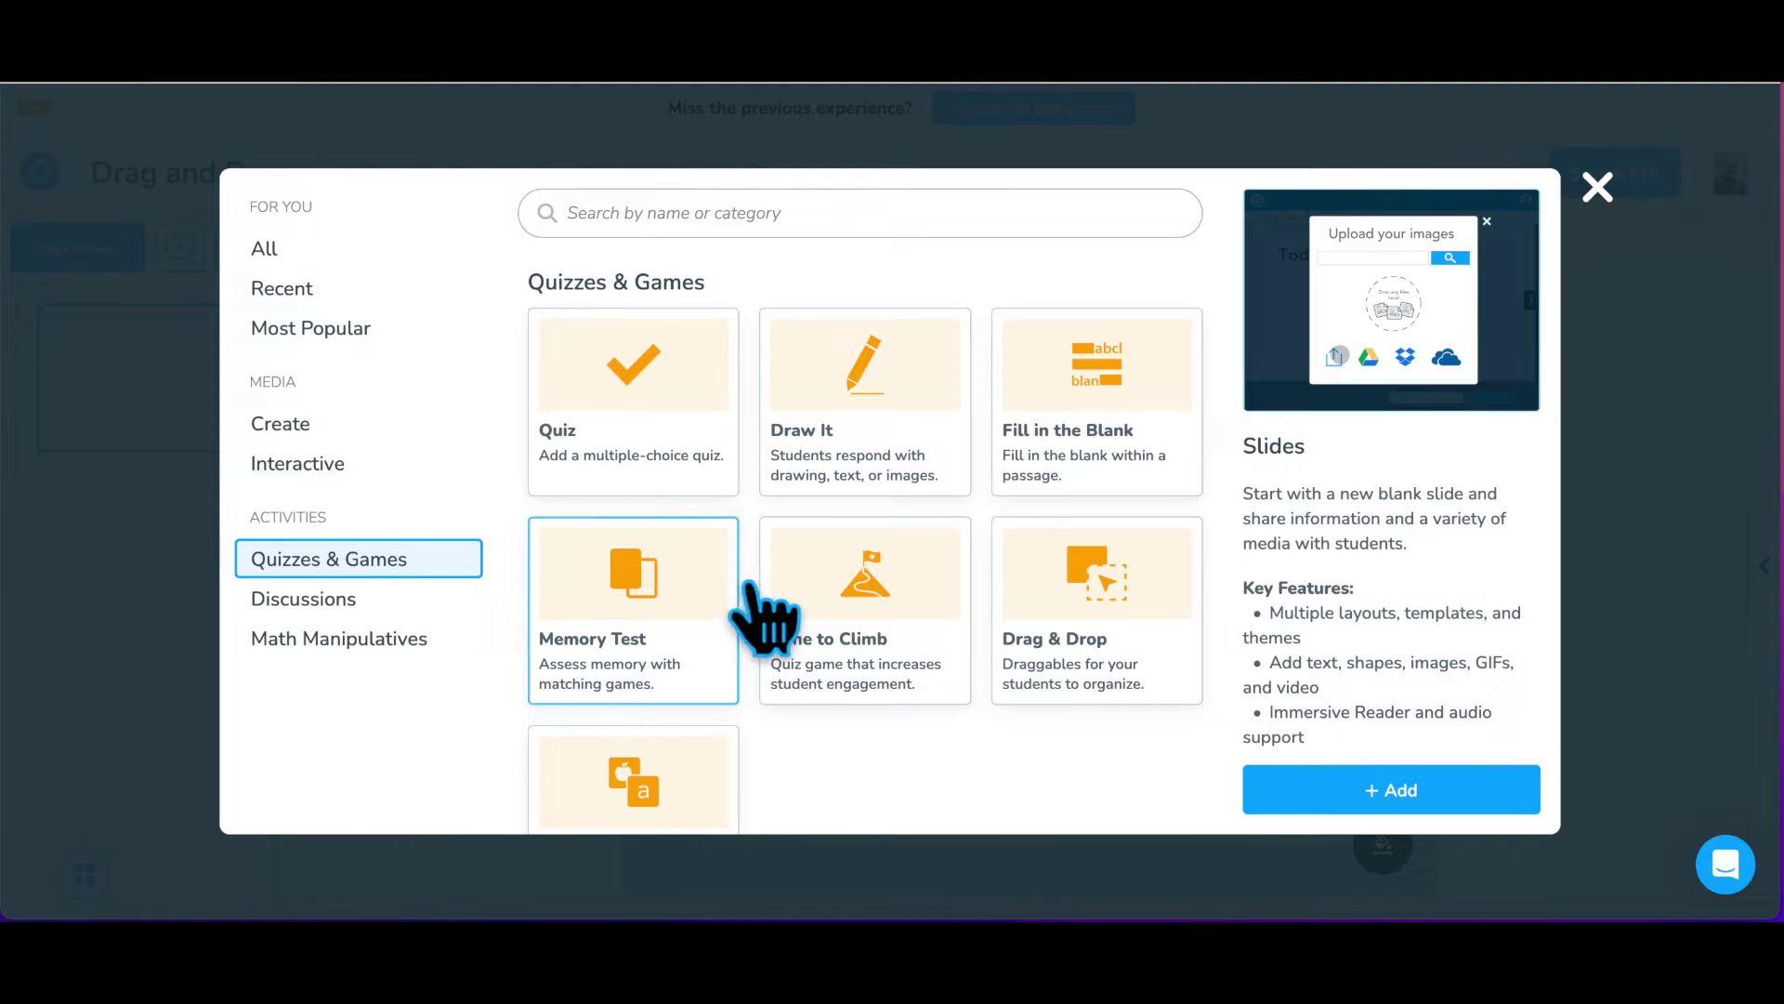
click(1142, 651)
click(1413, 788)
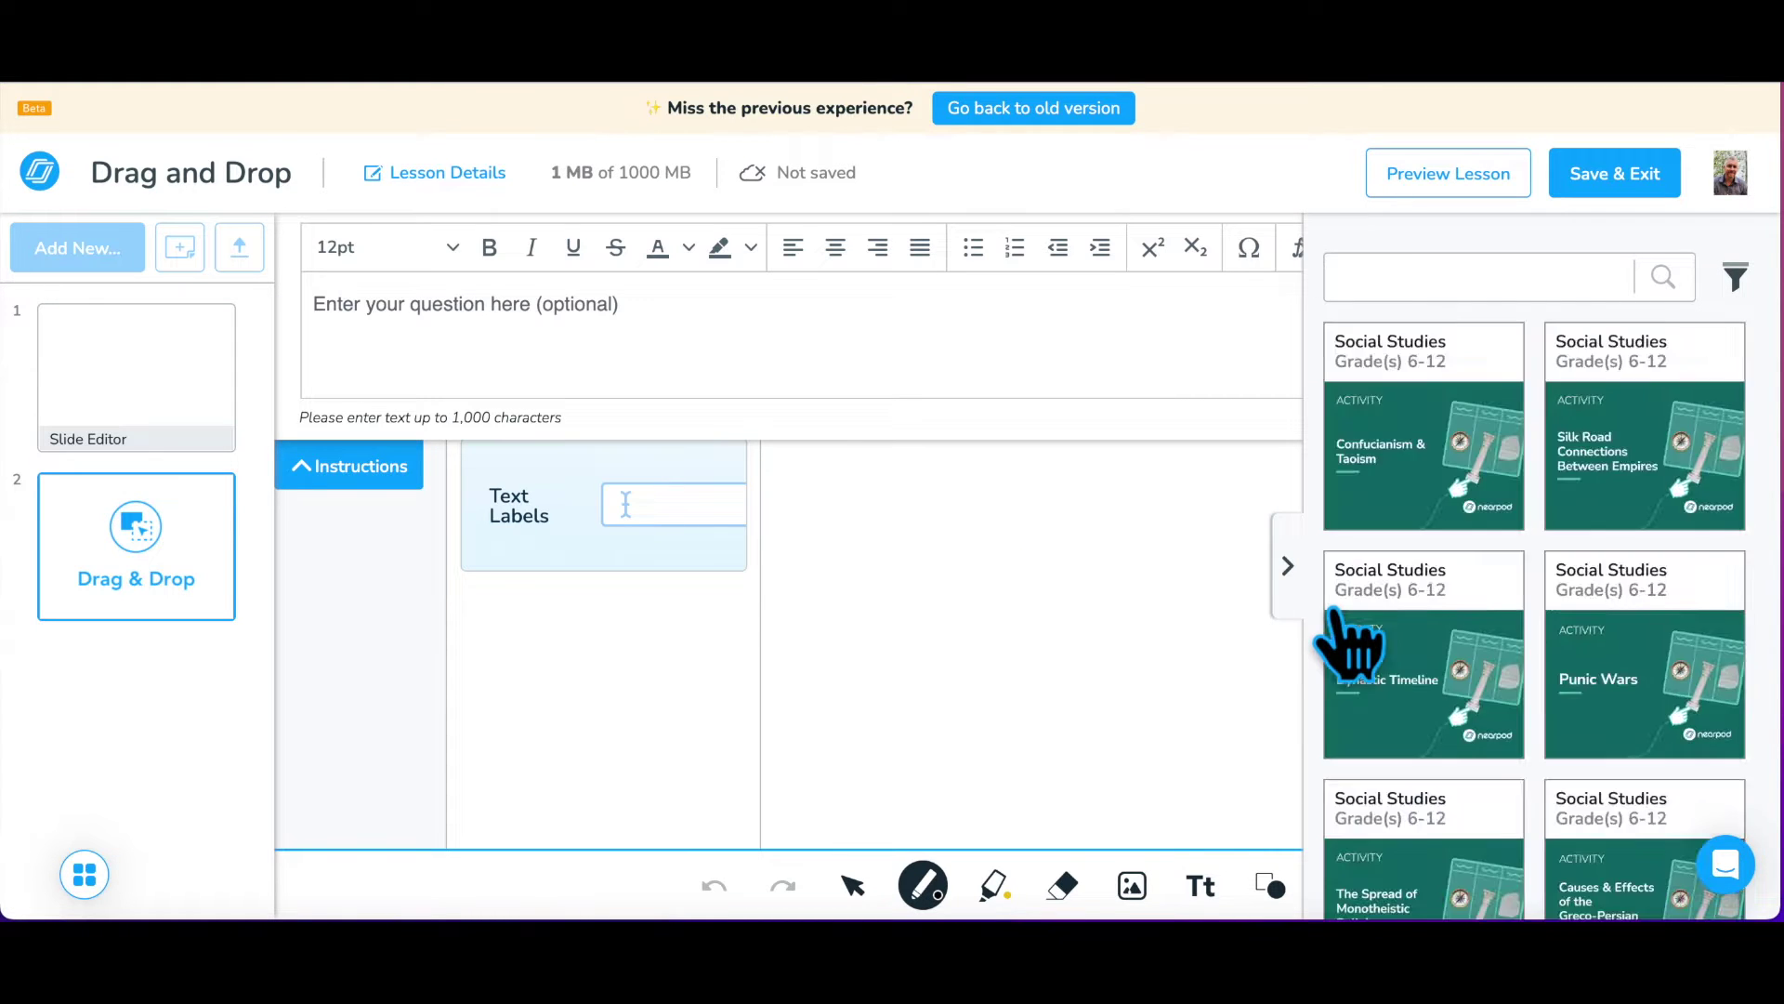
click(1288, 565)
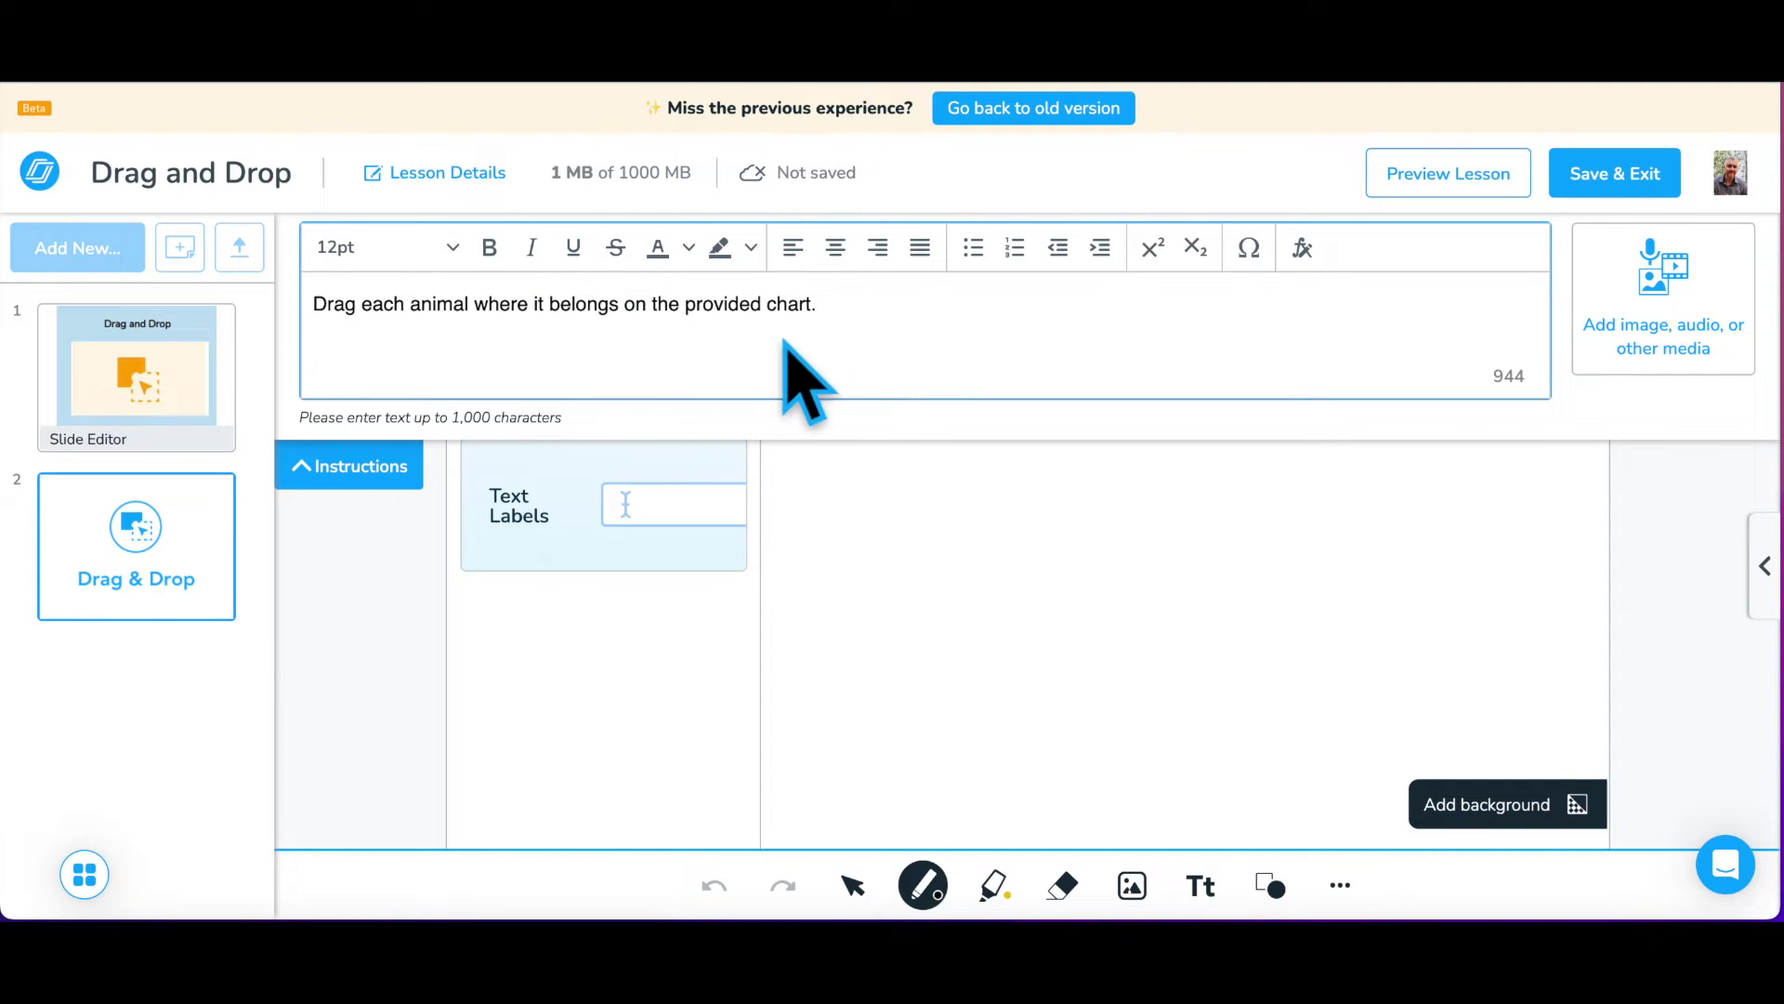
- Format the 'Drag each animal…' instruction sentence as 18pt, bold, dark blue text
drag(841, 343, 415, 344)
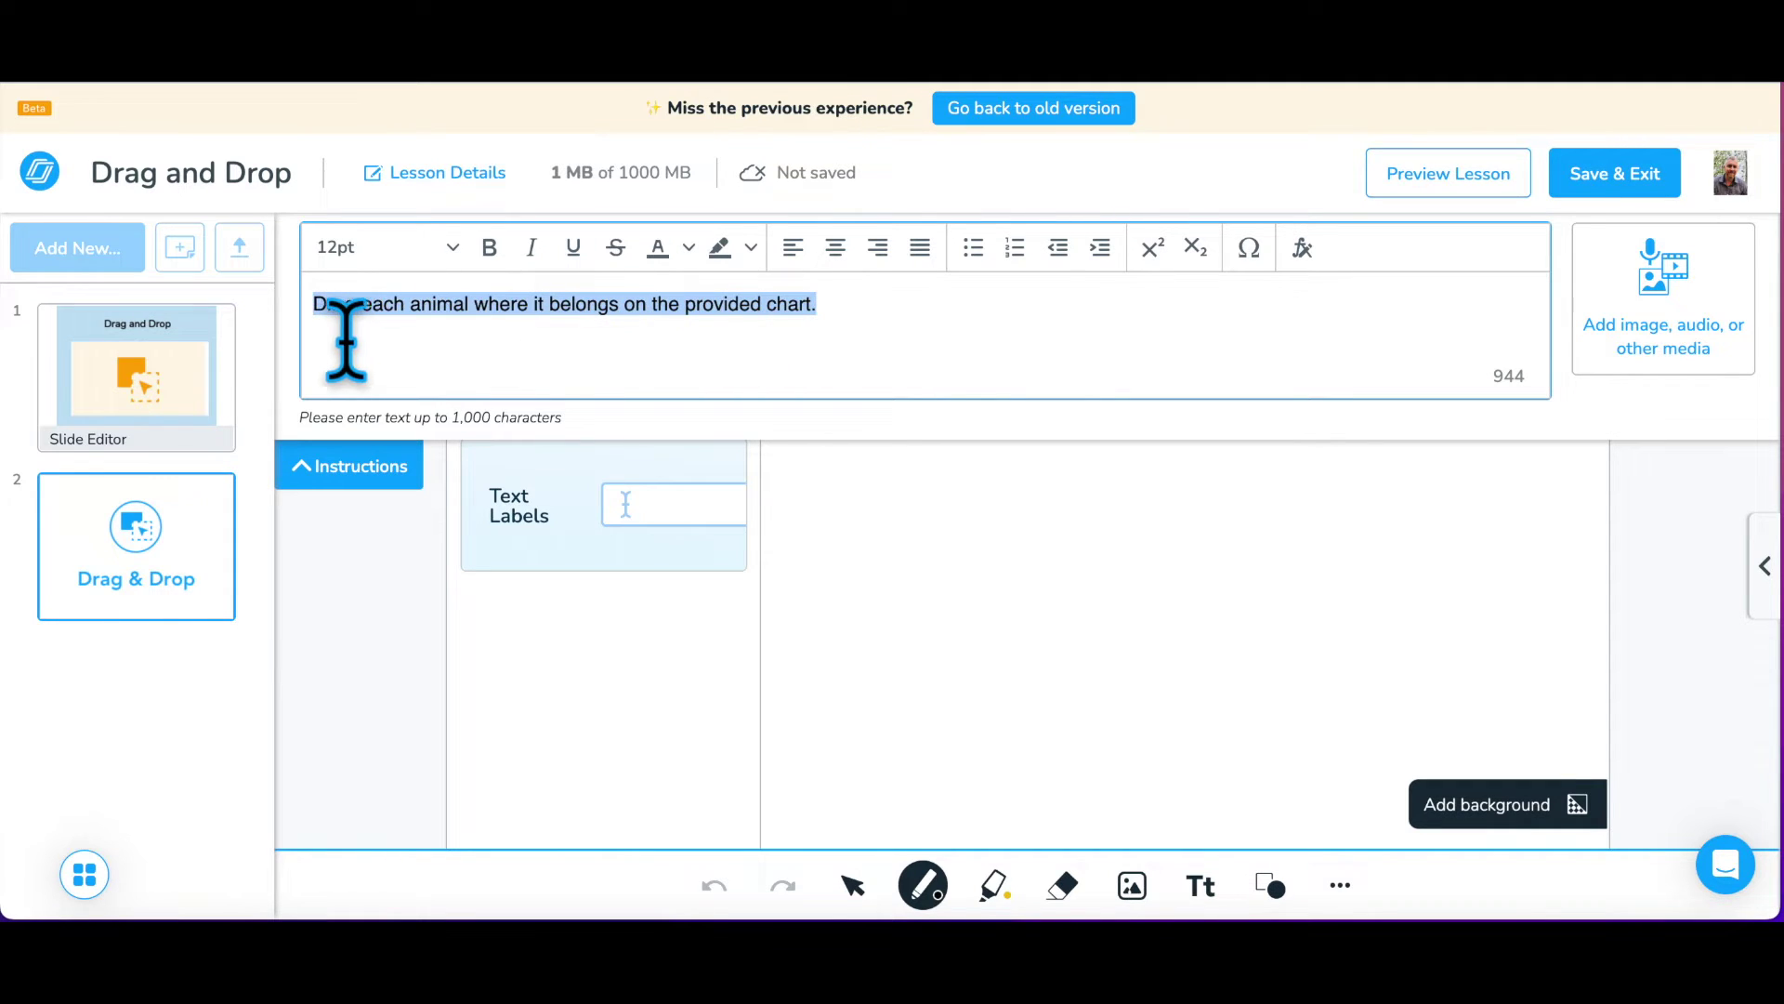
click(442, 252)
click(415, 452)
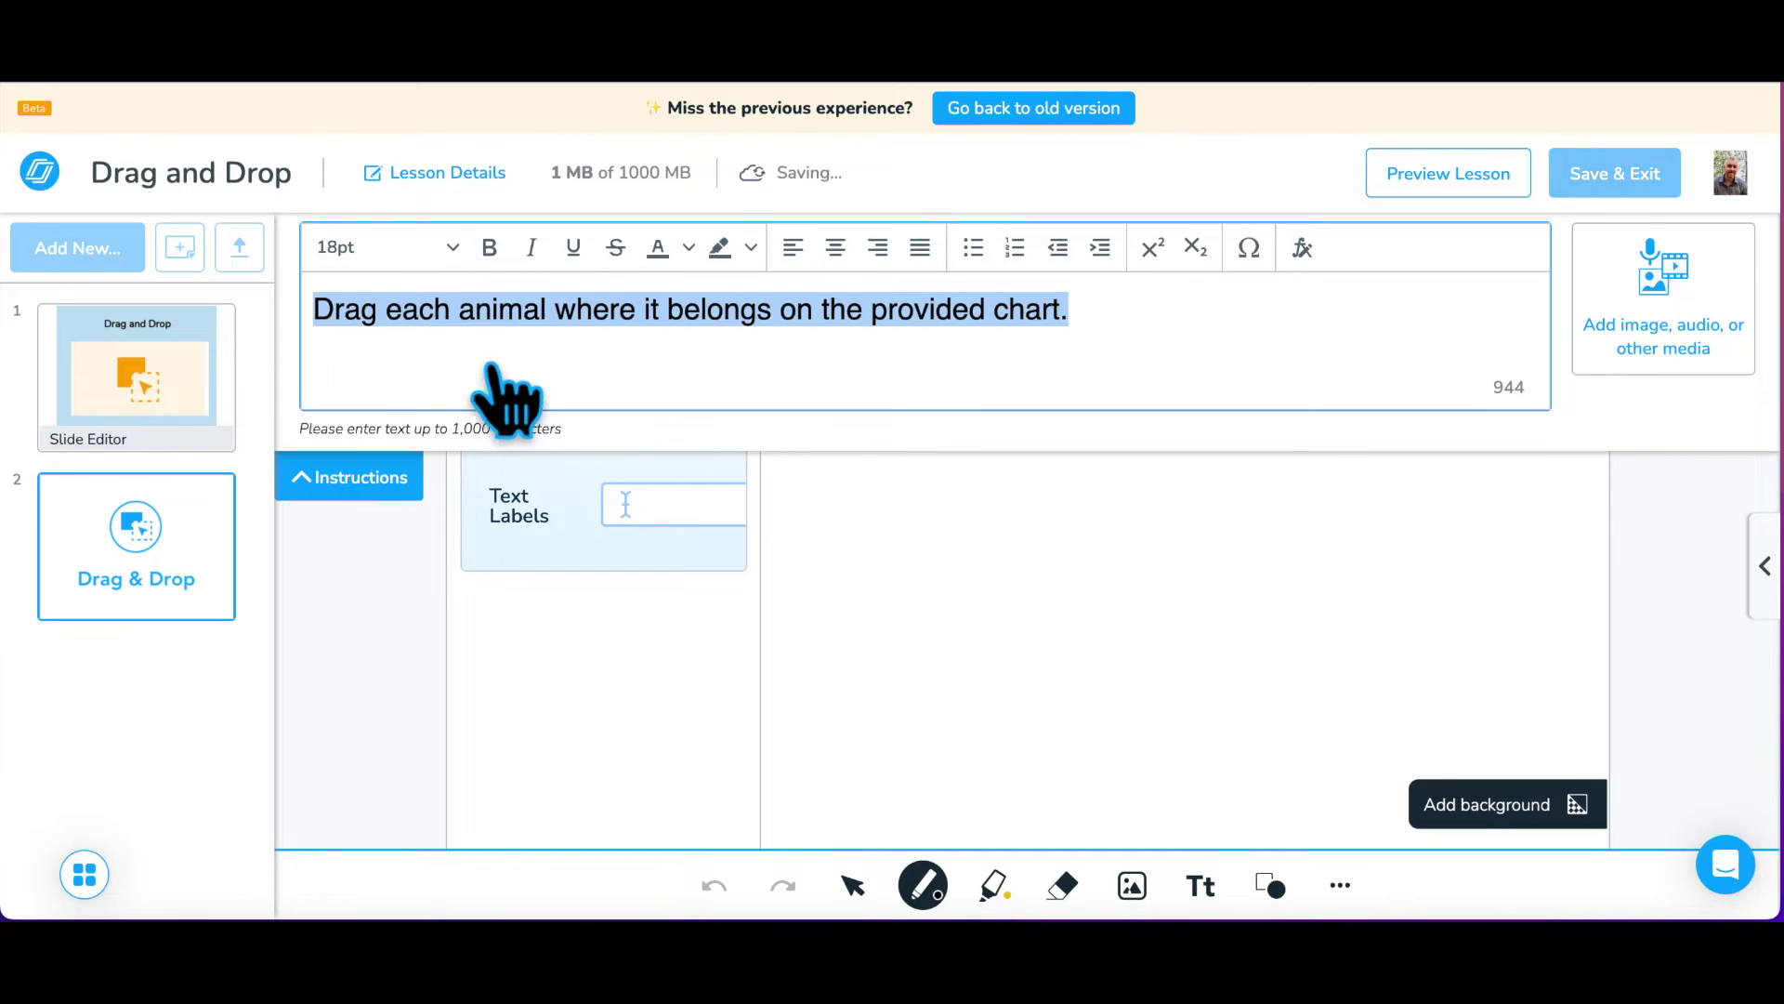
click(490, 247)
click(689, 247)
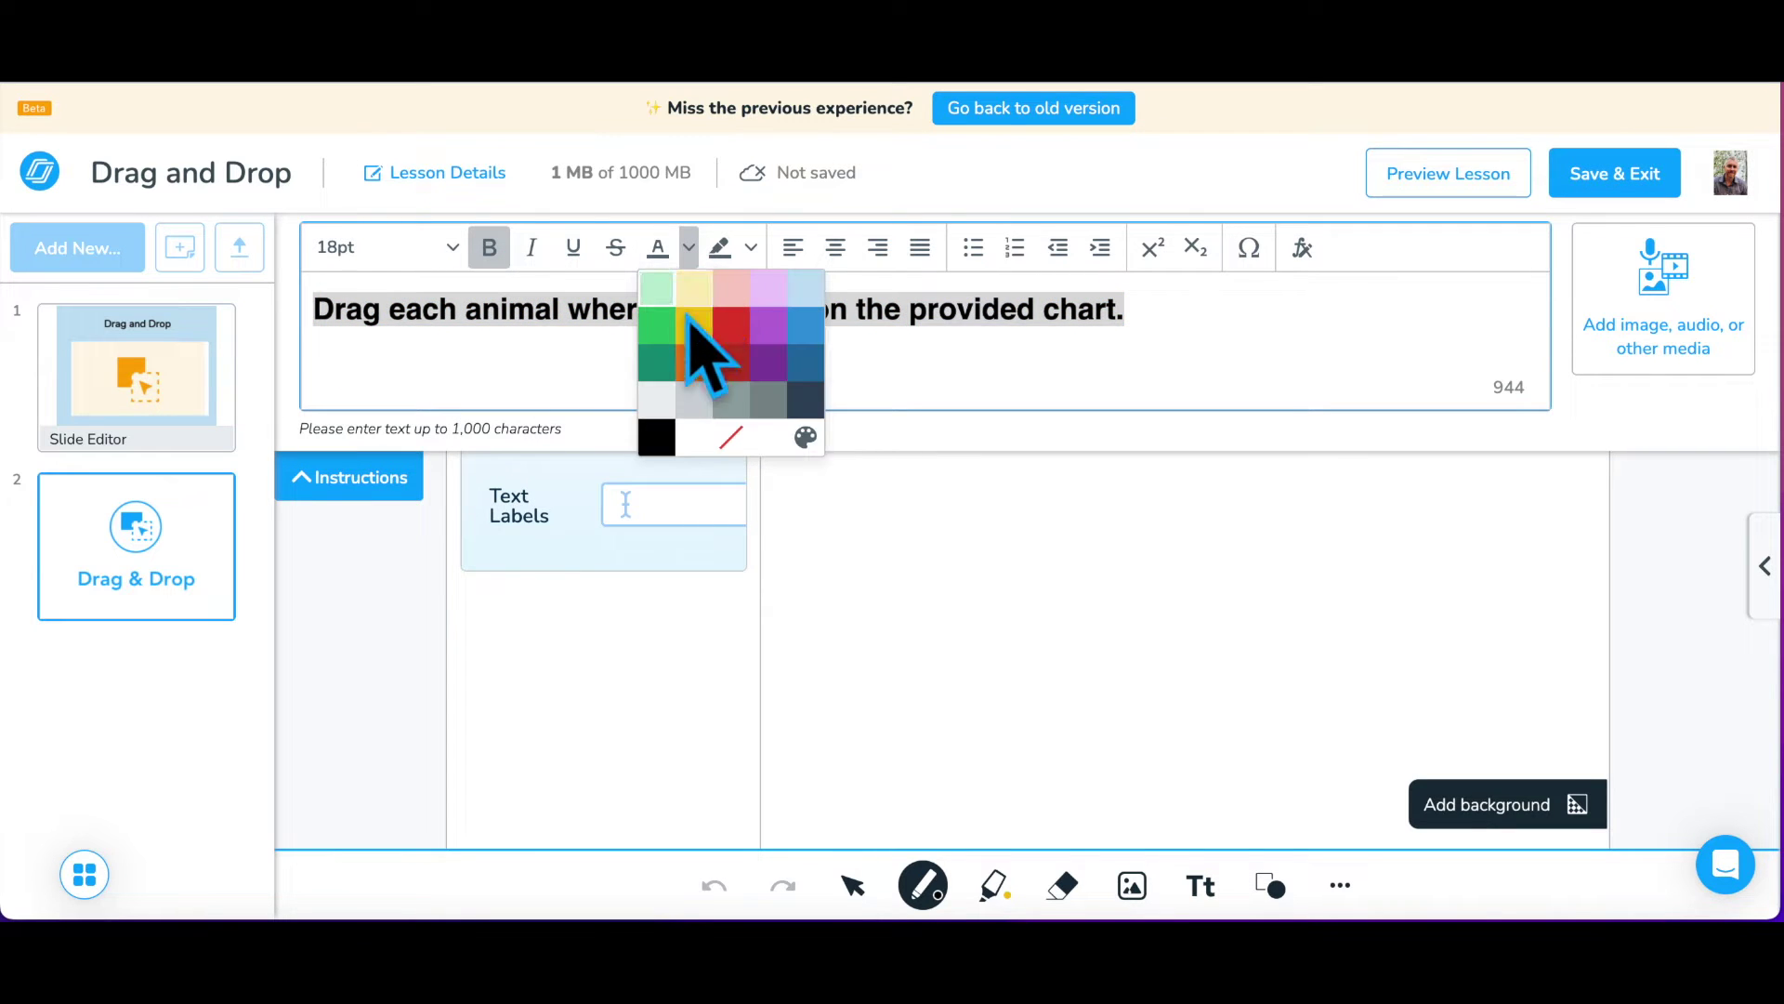
click(808, 364)
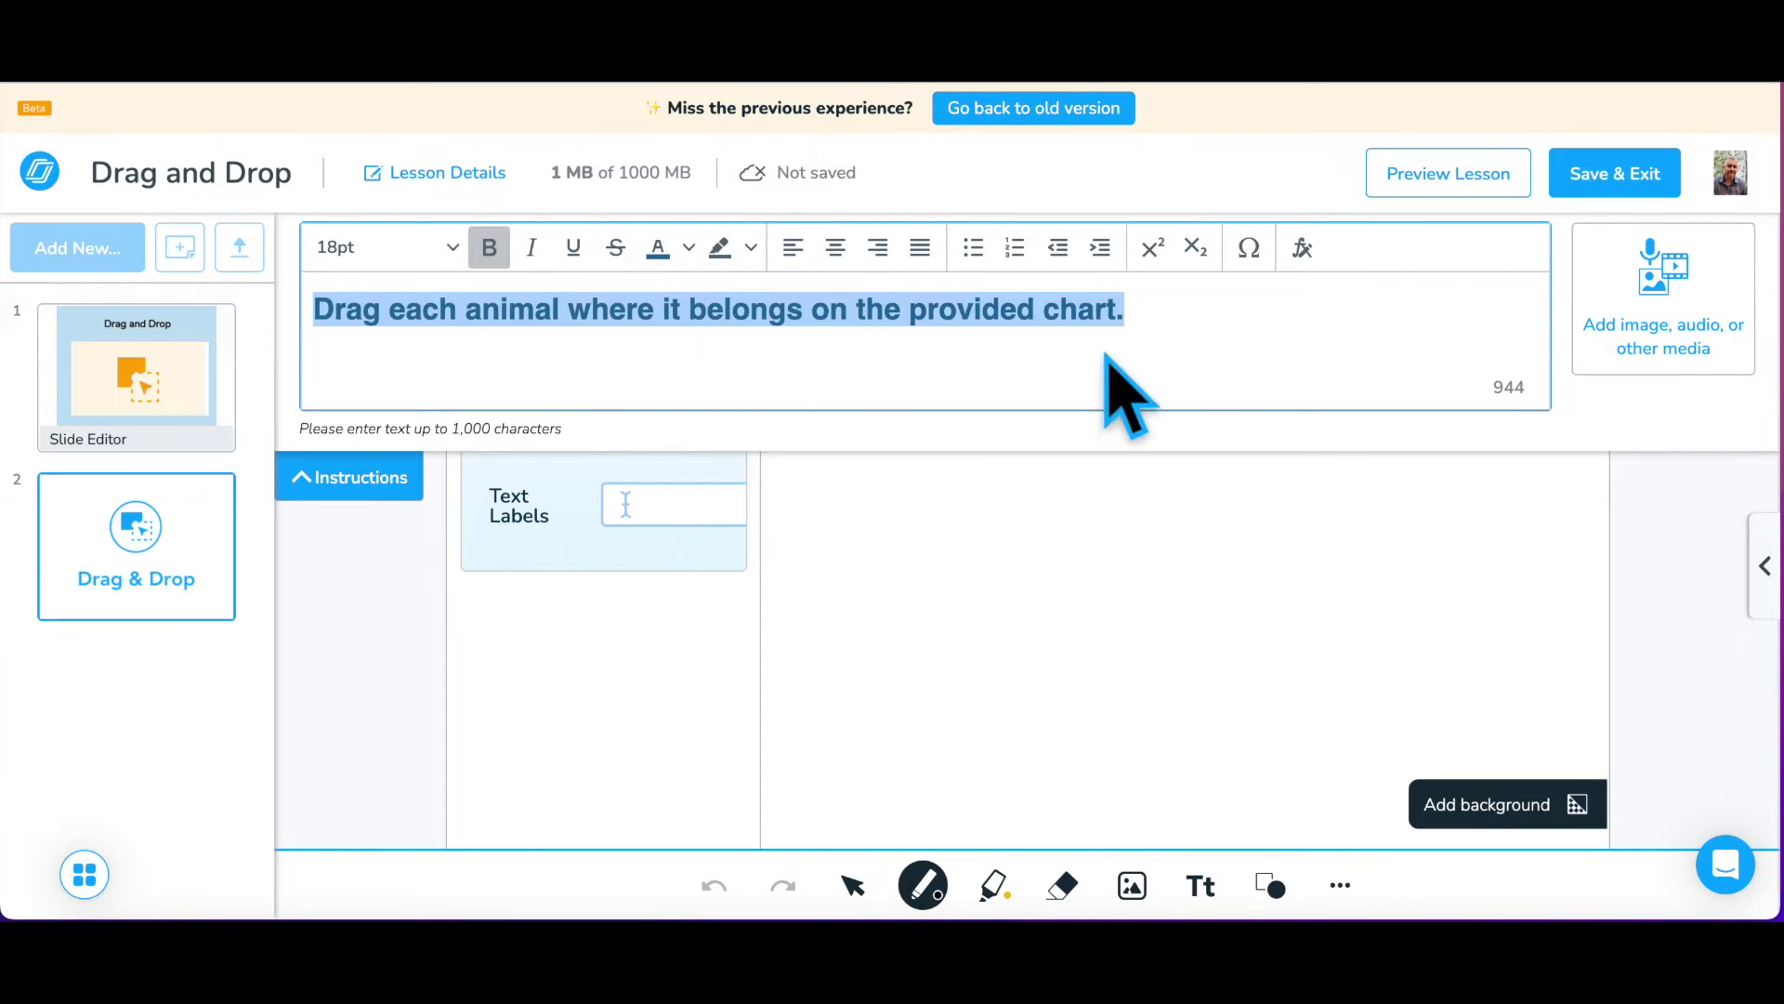
click(1197, 357)
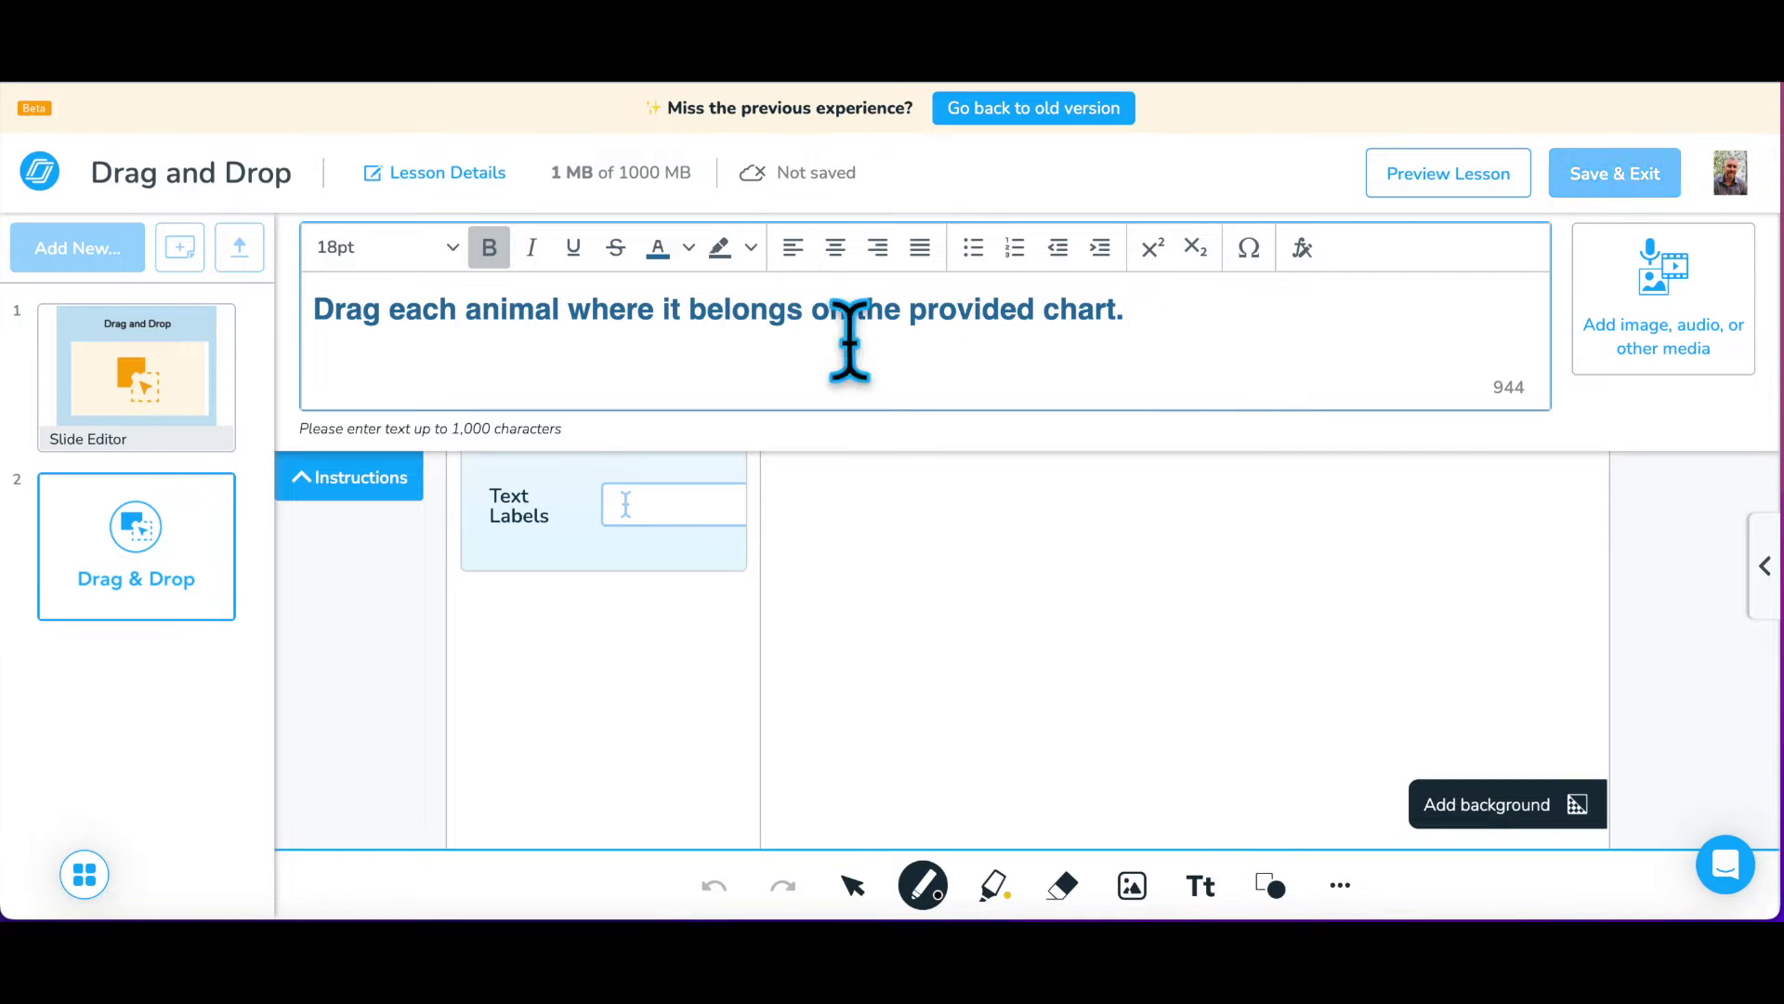
- Try bullets and numbering on the instruction, remove them again, and open the equation editor
click(973, 248)
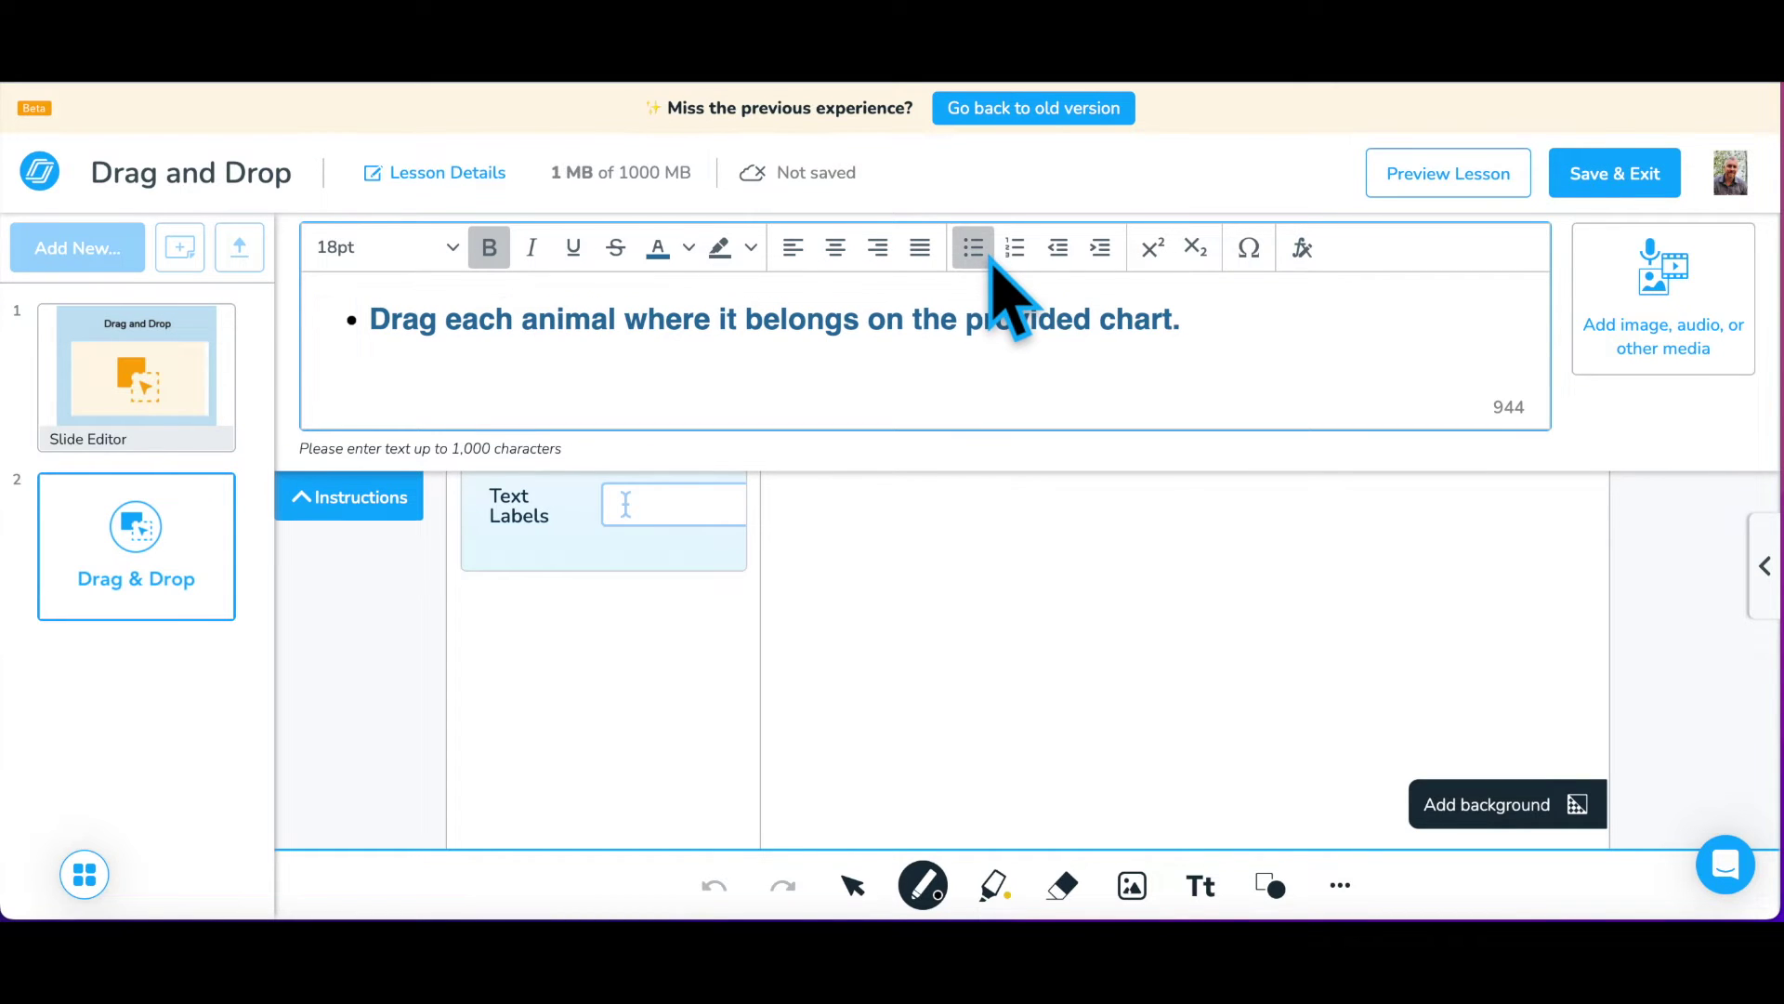
click(1014, 248)
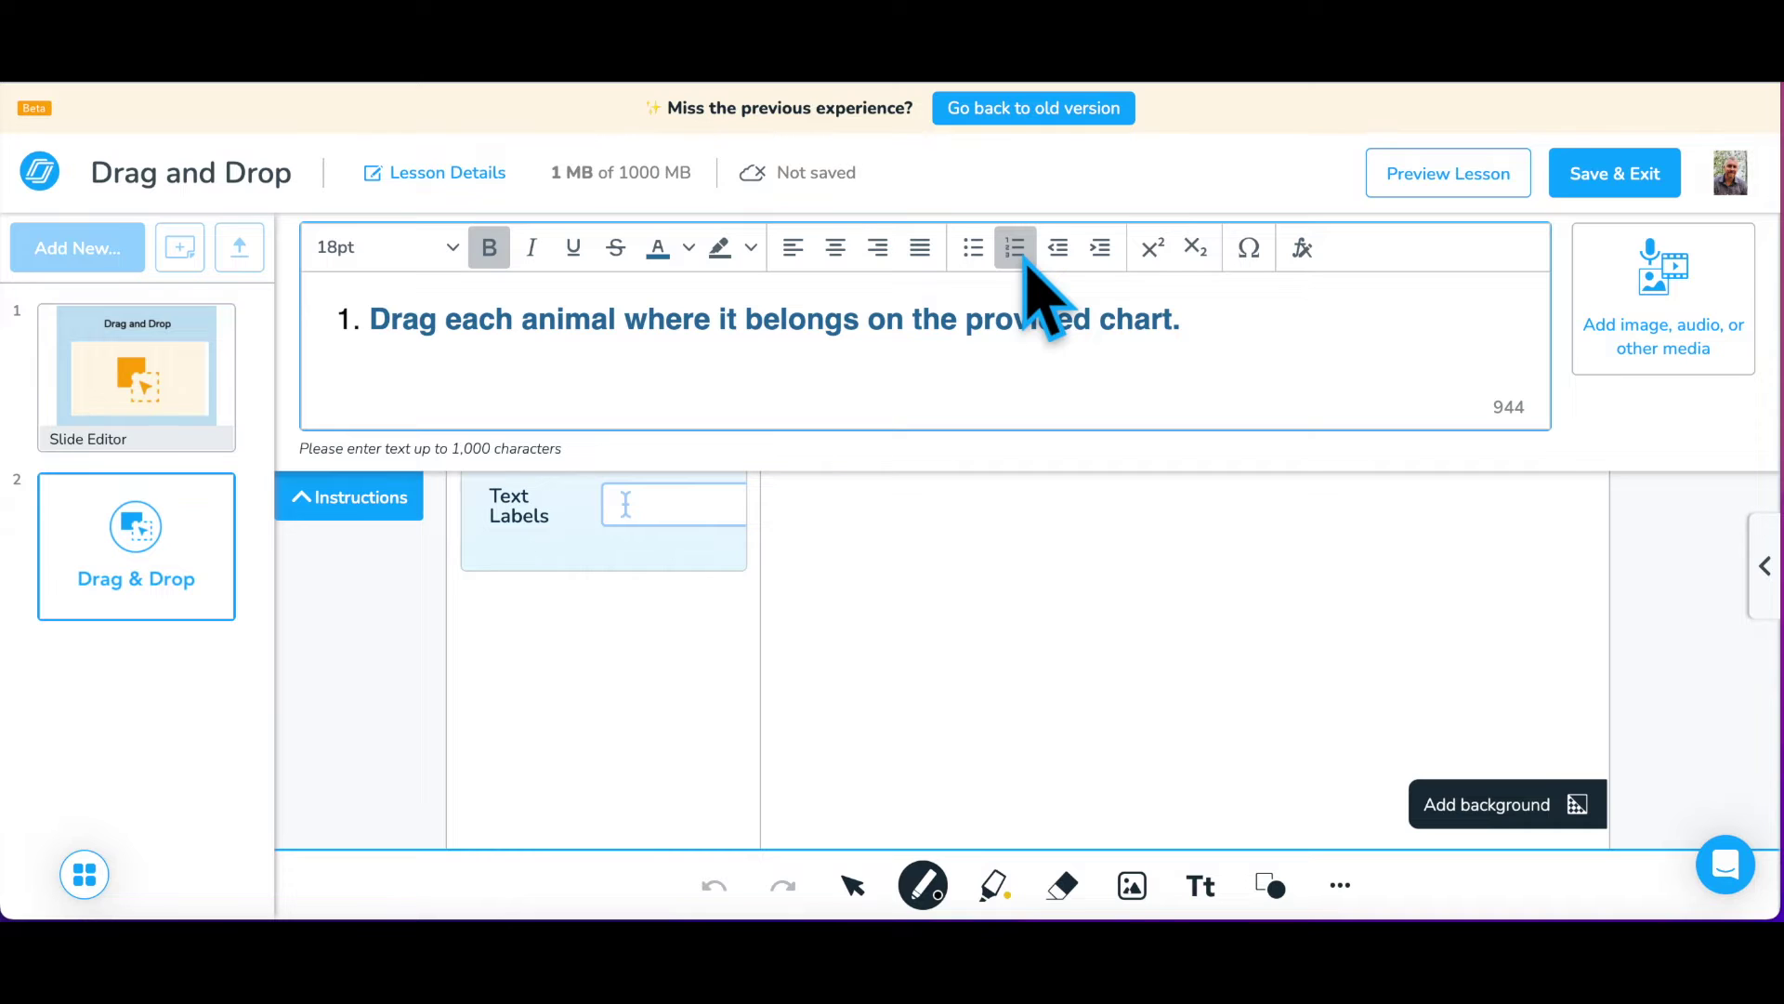
click(1015, 249)
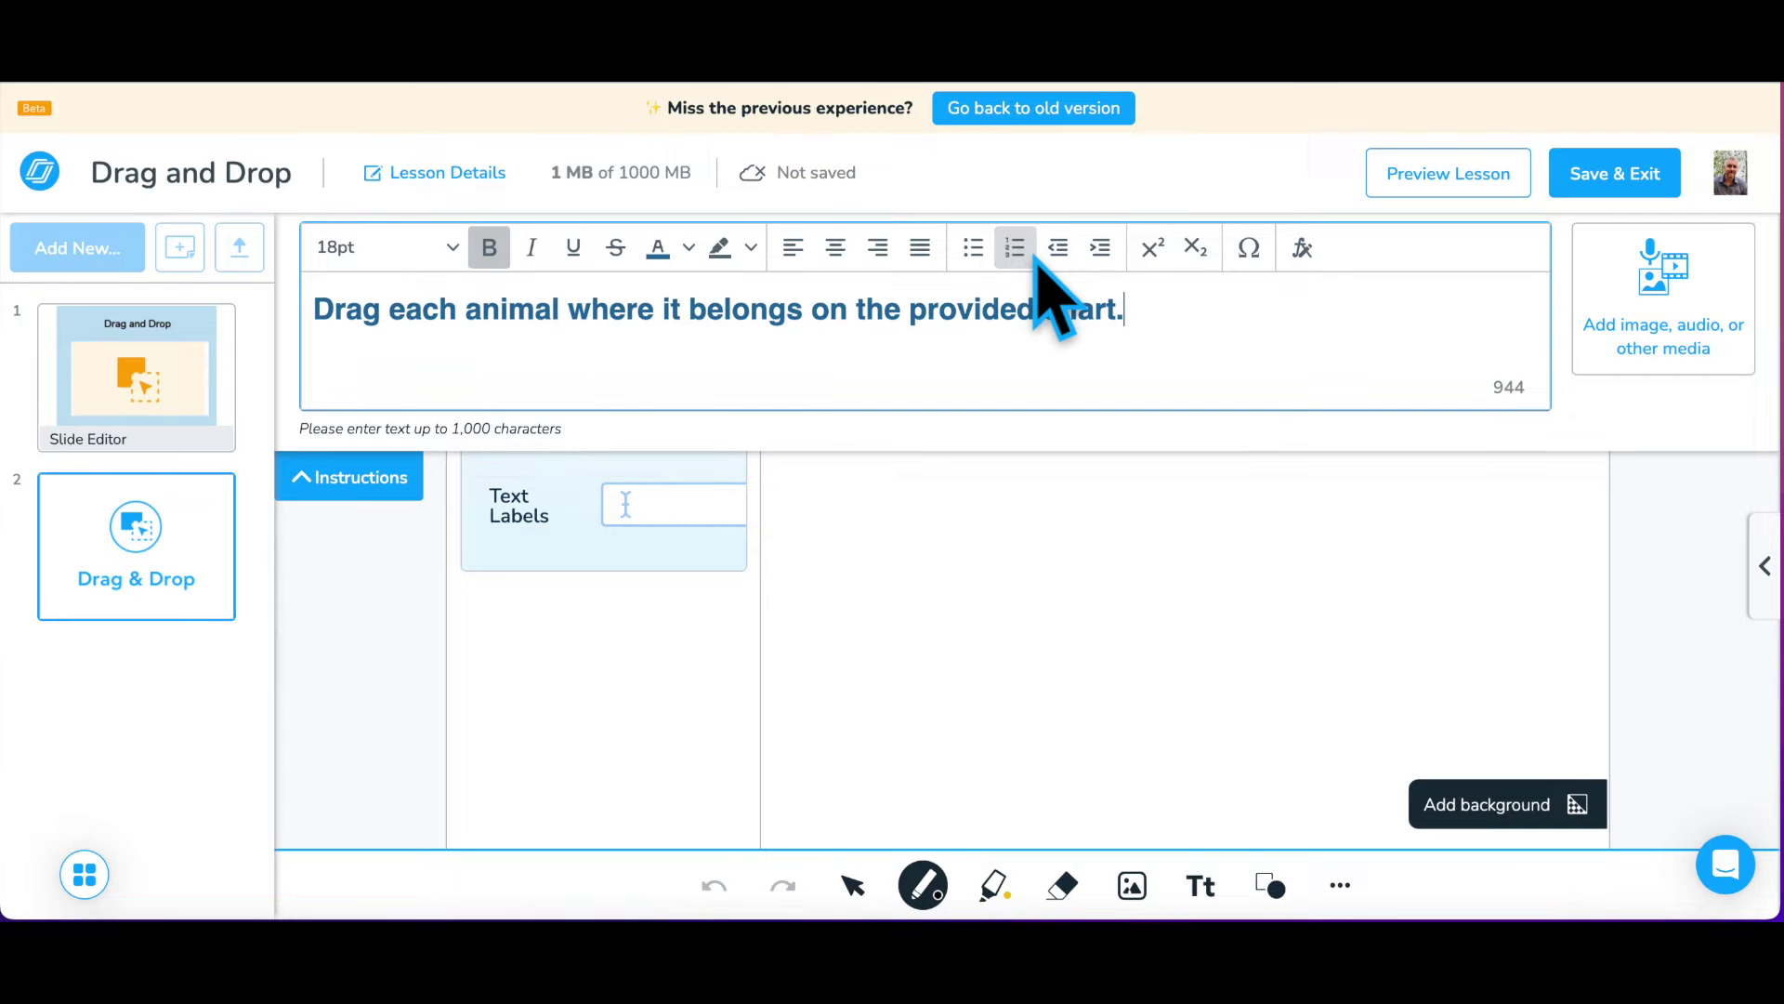
click(1317, 260)
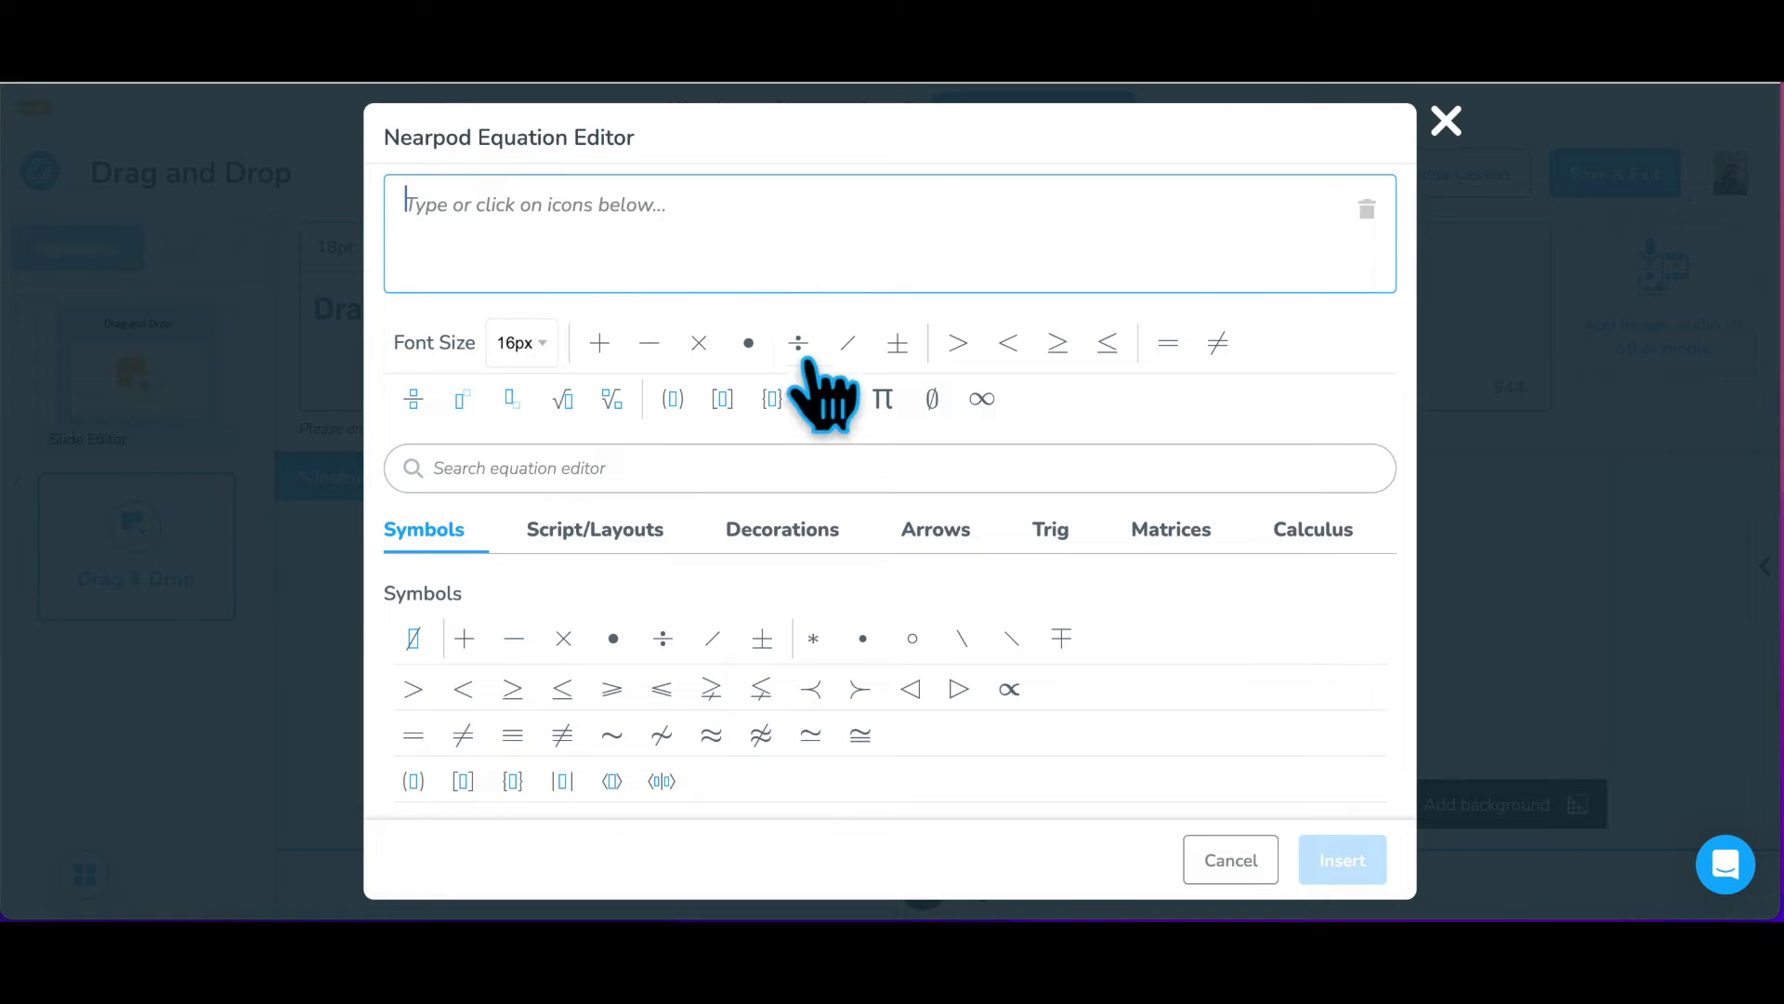
- Build a trial × ÷ fraction expression, then cancel the equation editor without inserting it
click(699, 346)
click(799, 345)
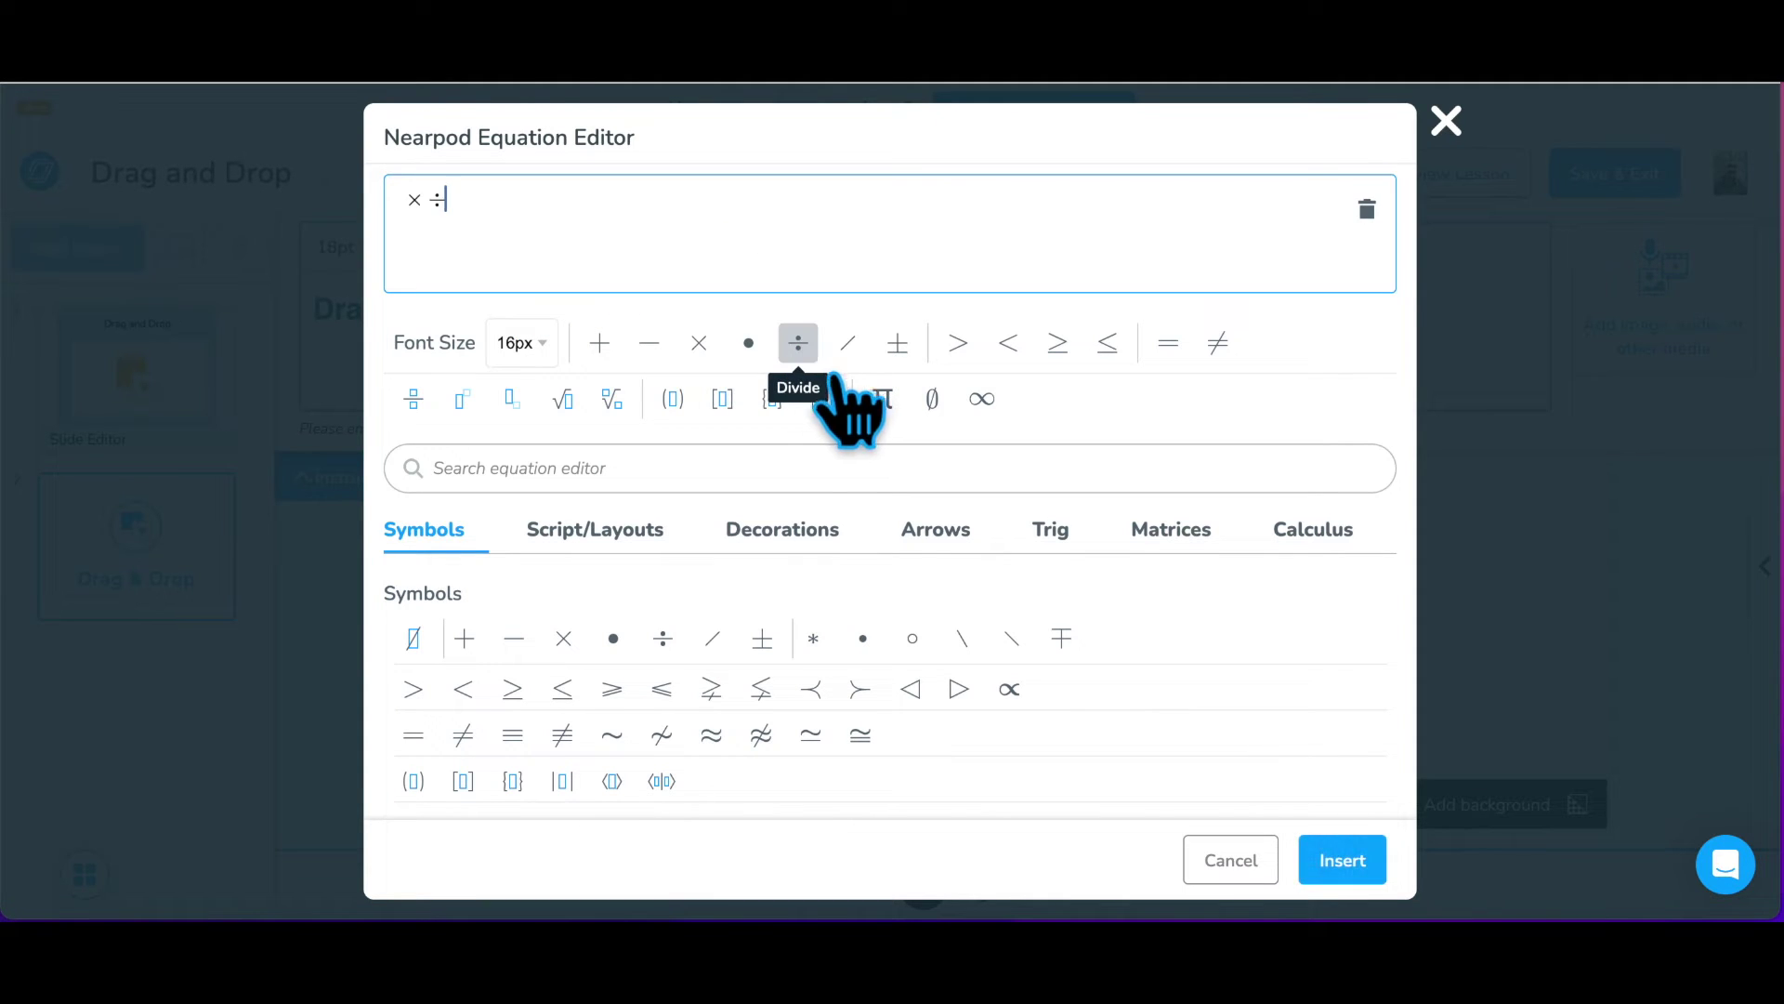
click(415, 401)
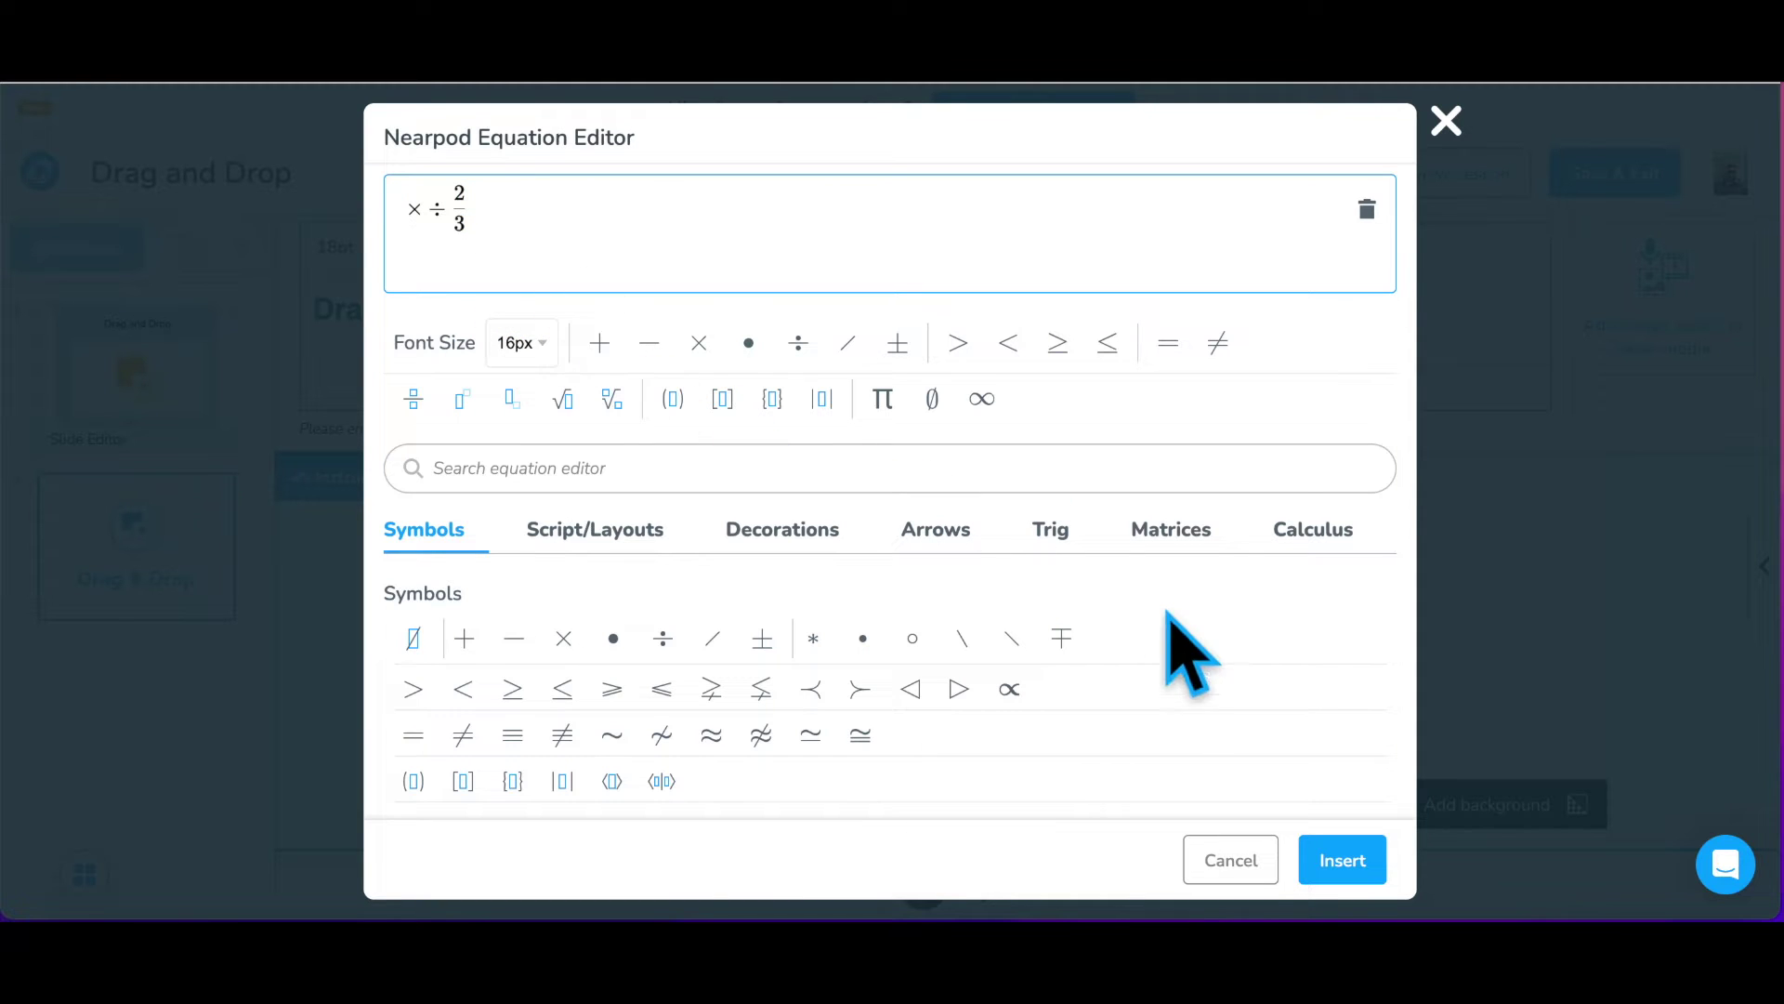
click(1269, 868)
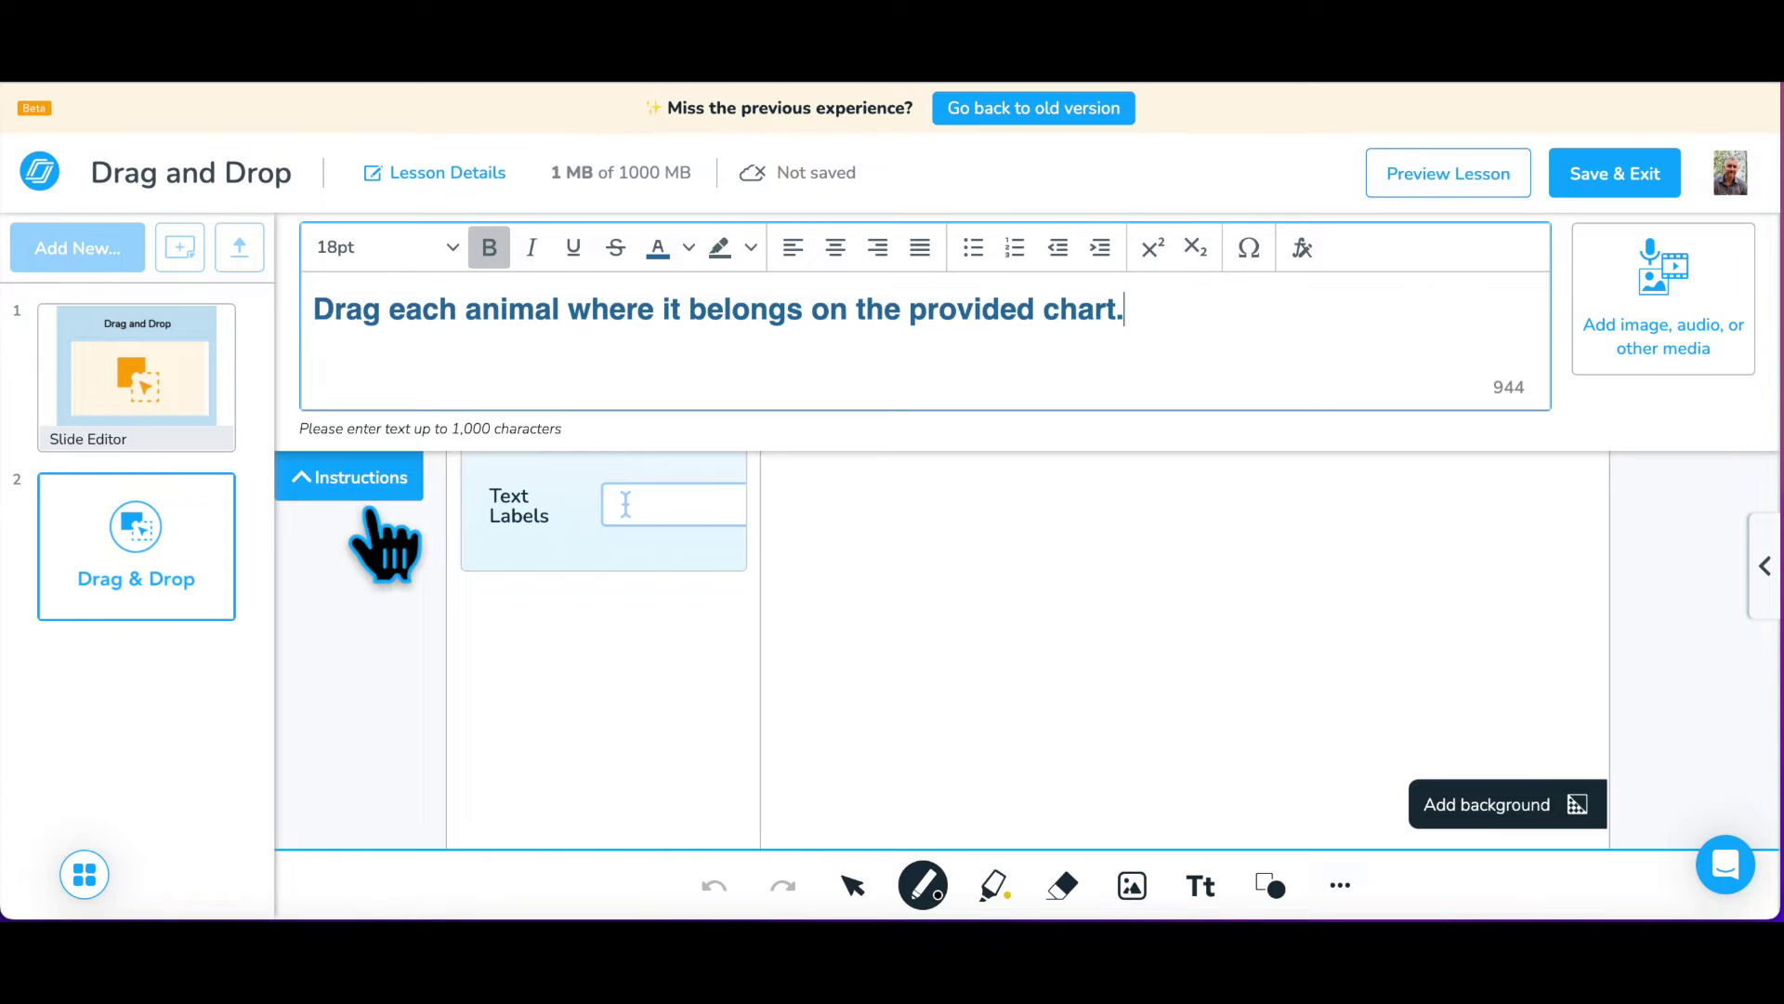
- Add a searched 'frog' photo as an image drag item and turn on unlimited copies
click(352, 481)
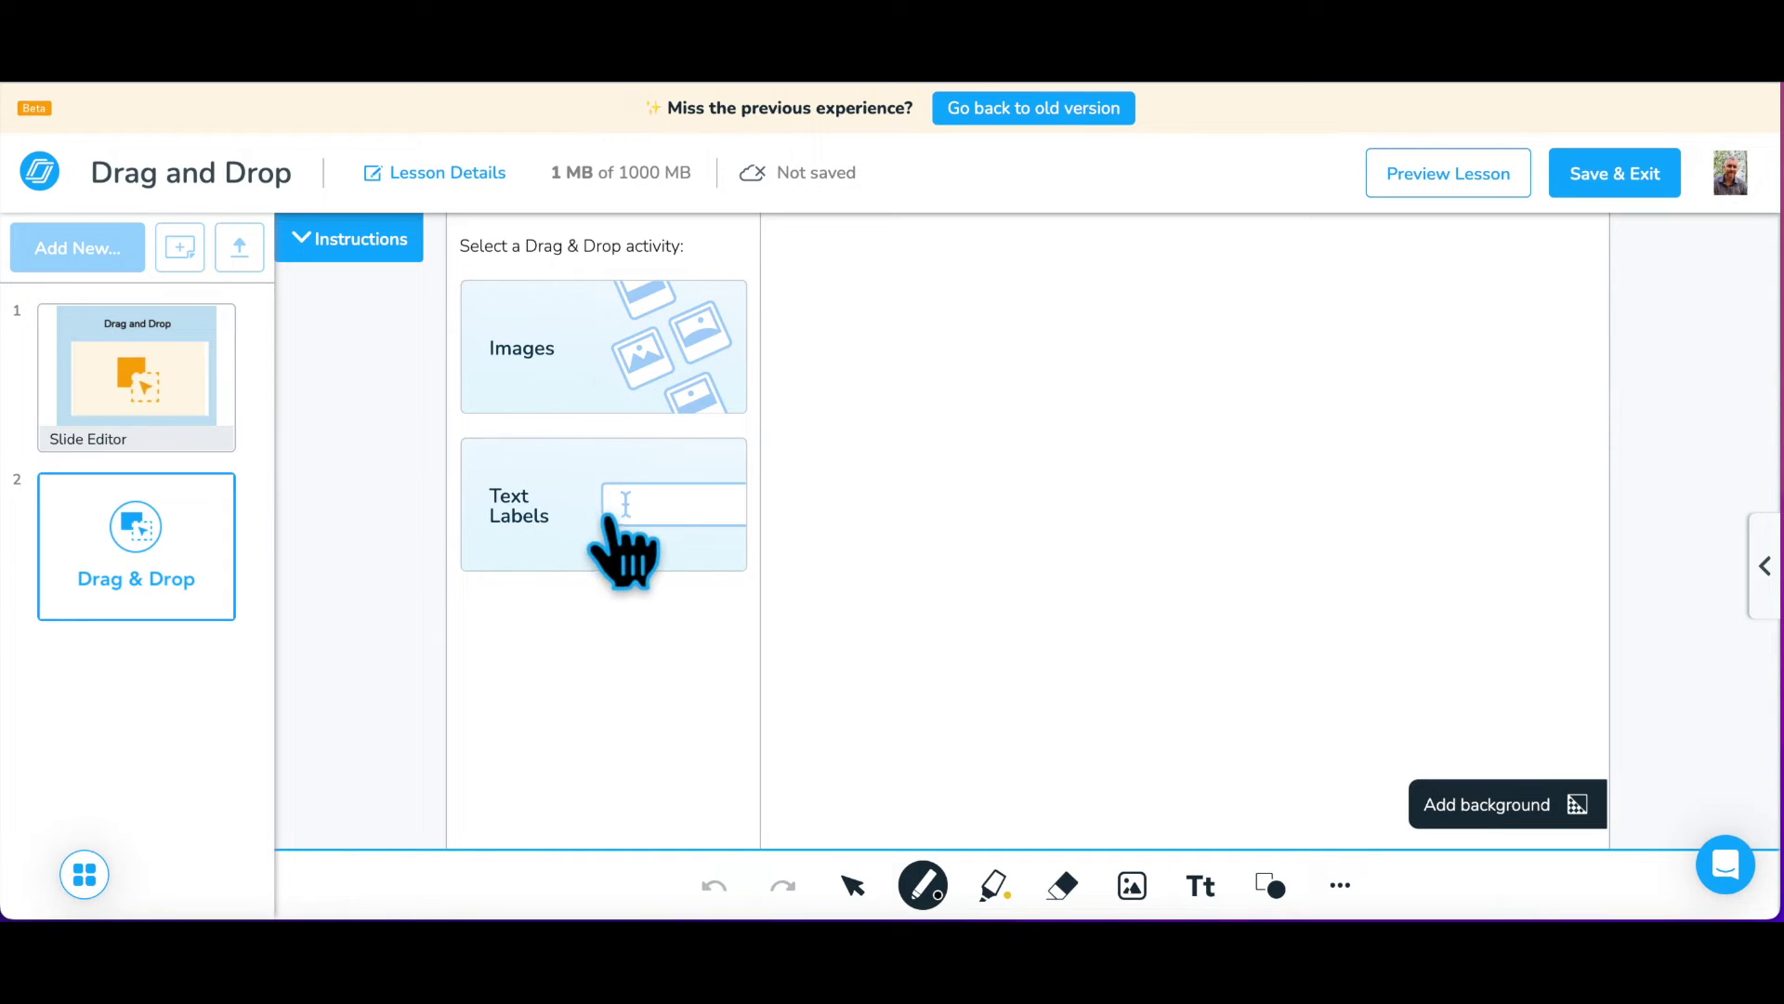
click(604, 358)
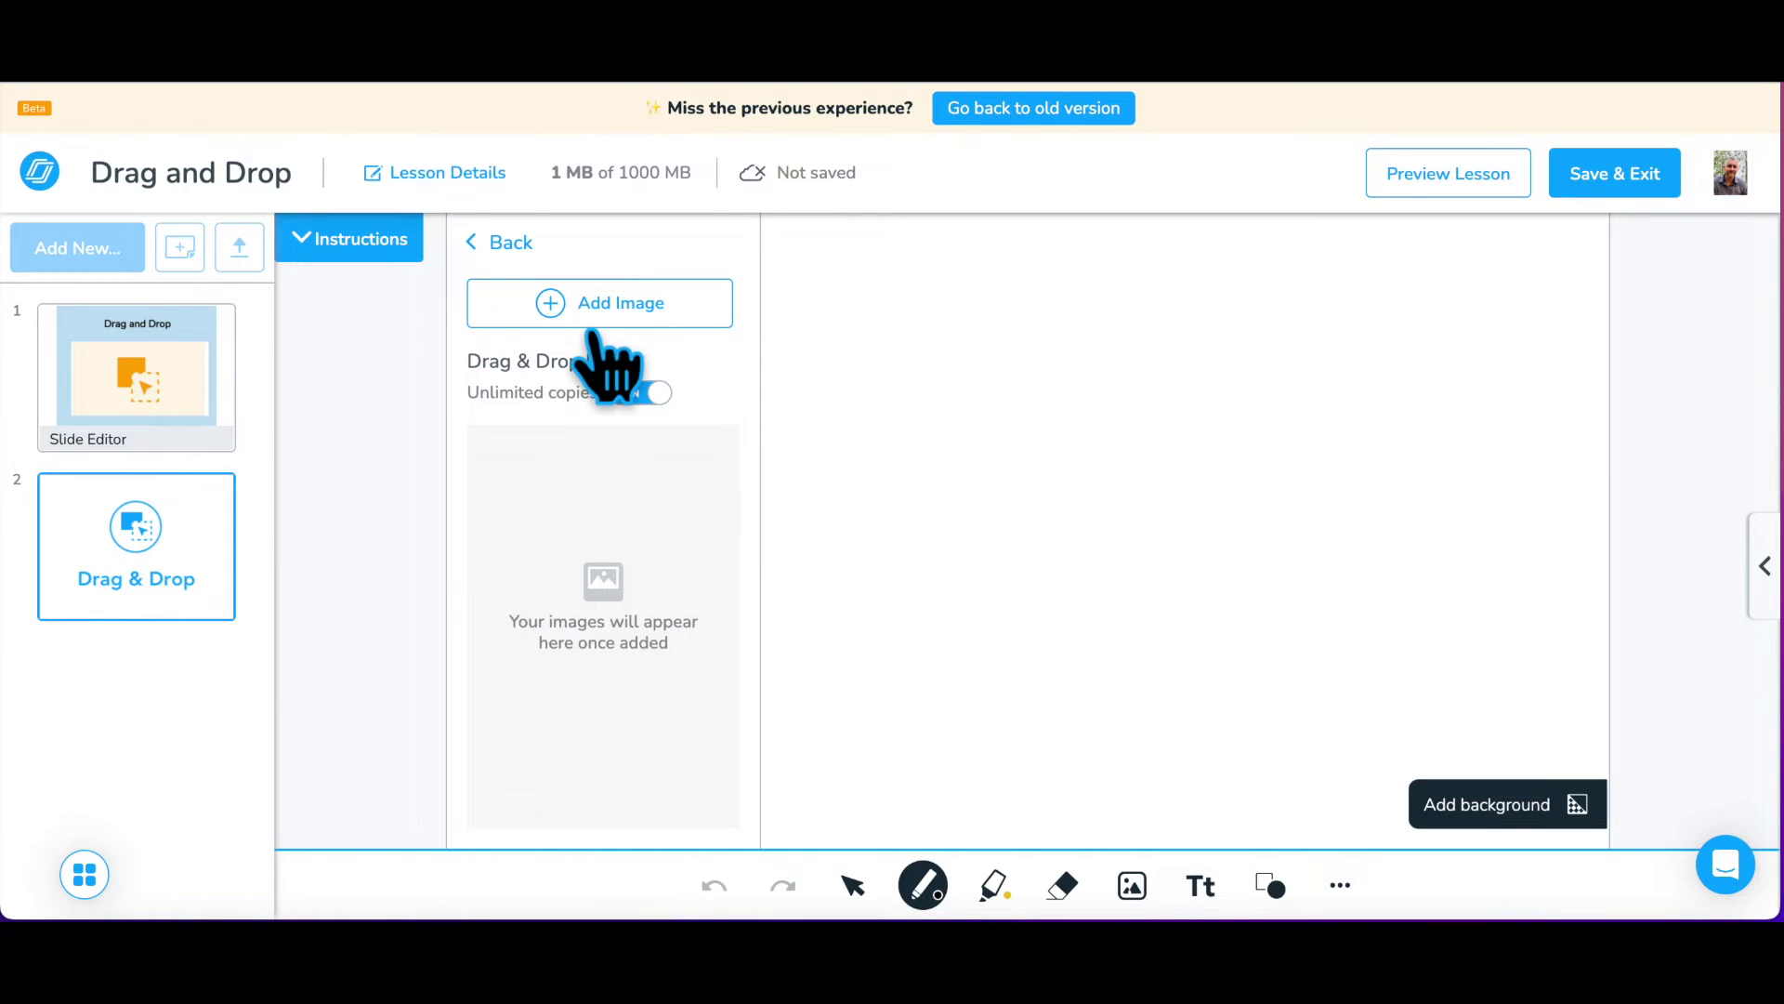
click(591, 314)
text(frog)
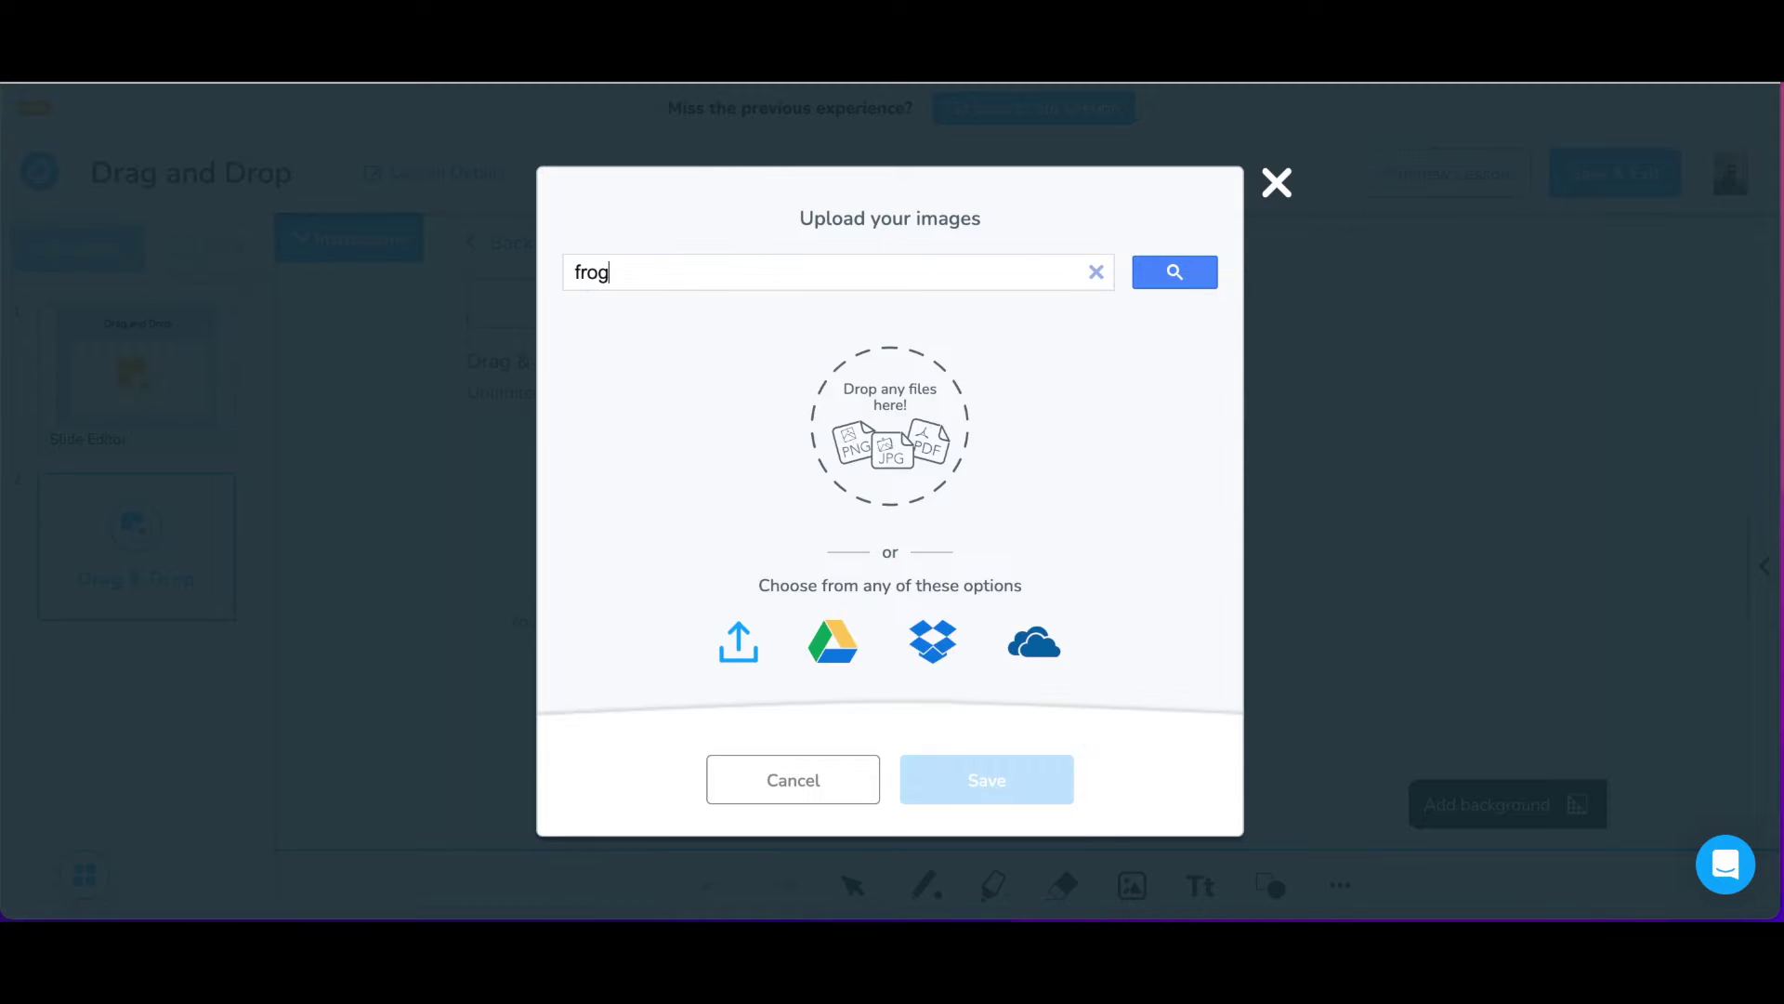
key(Return)
click(439, 358)
click(1040, 804)
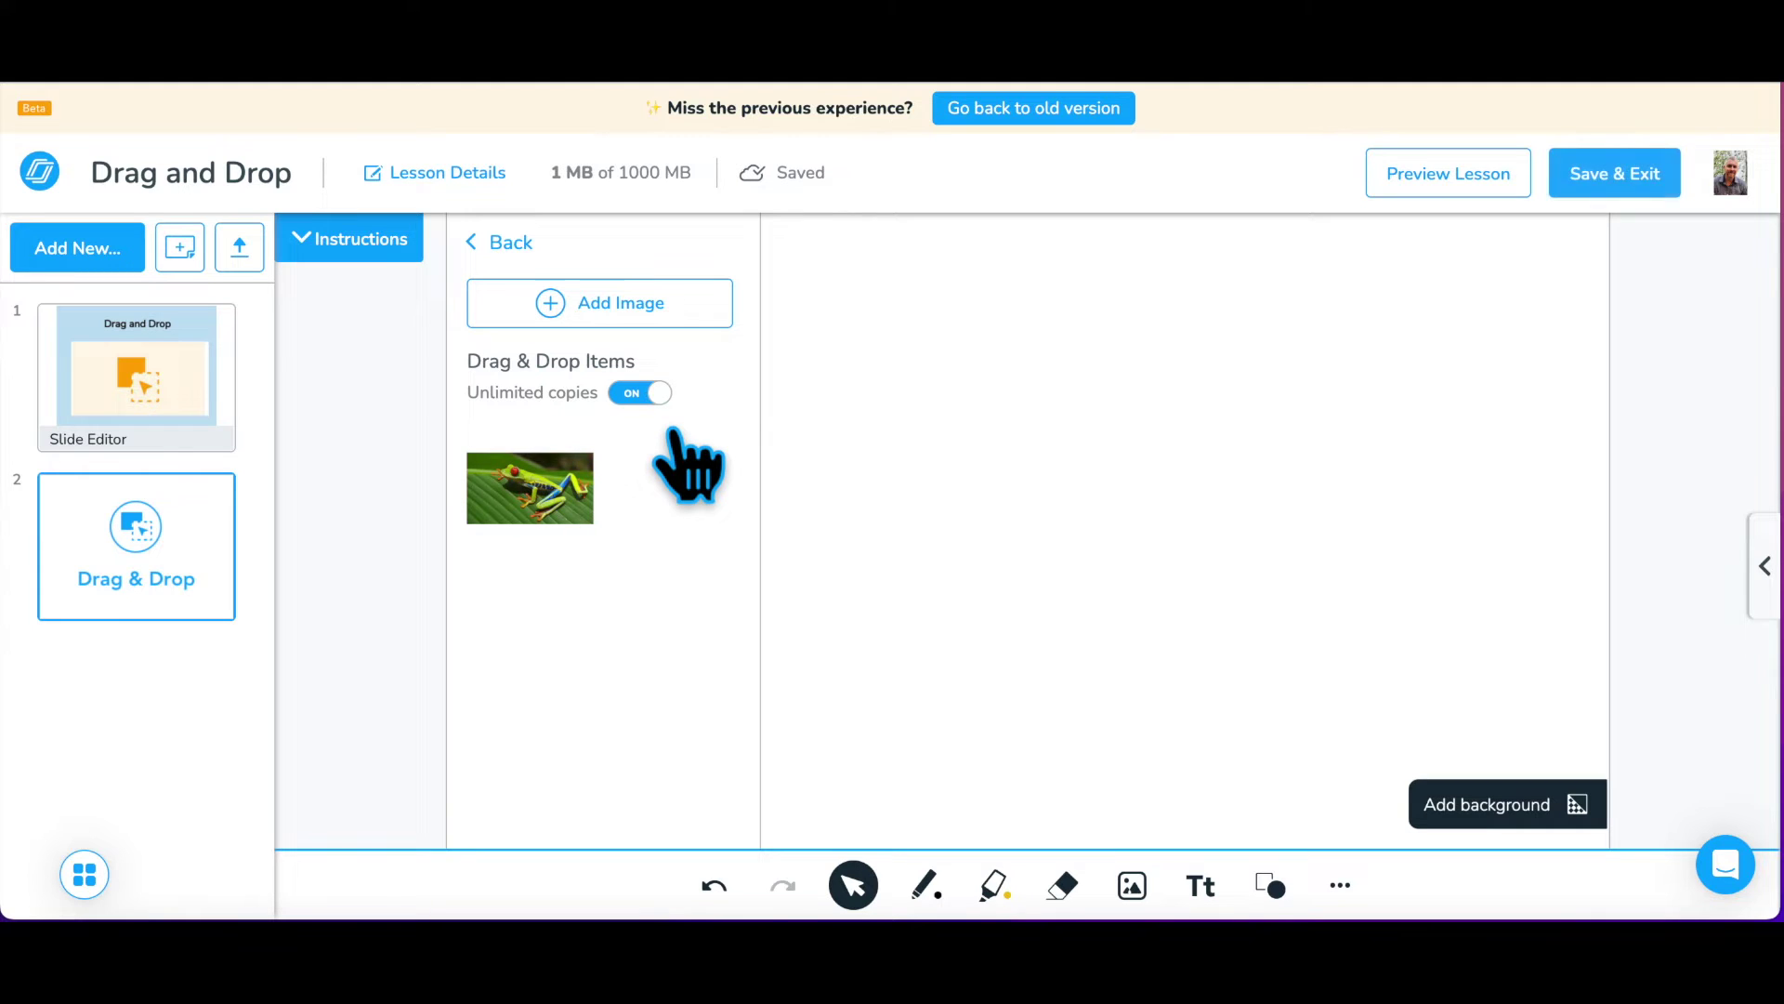
click(661, 395)
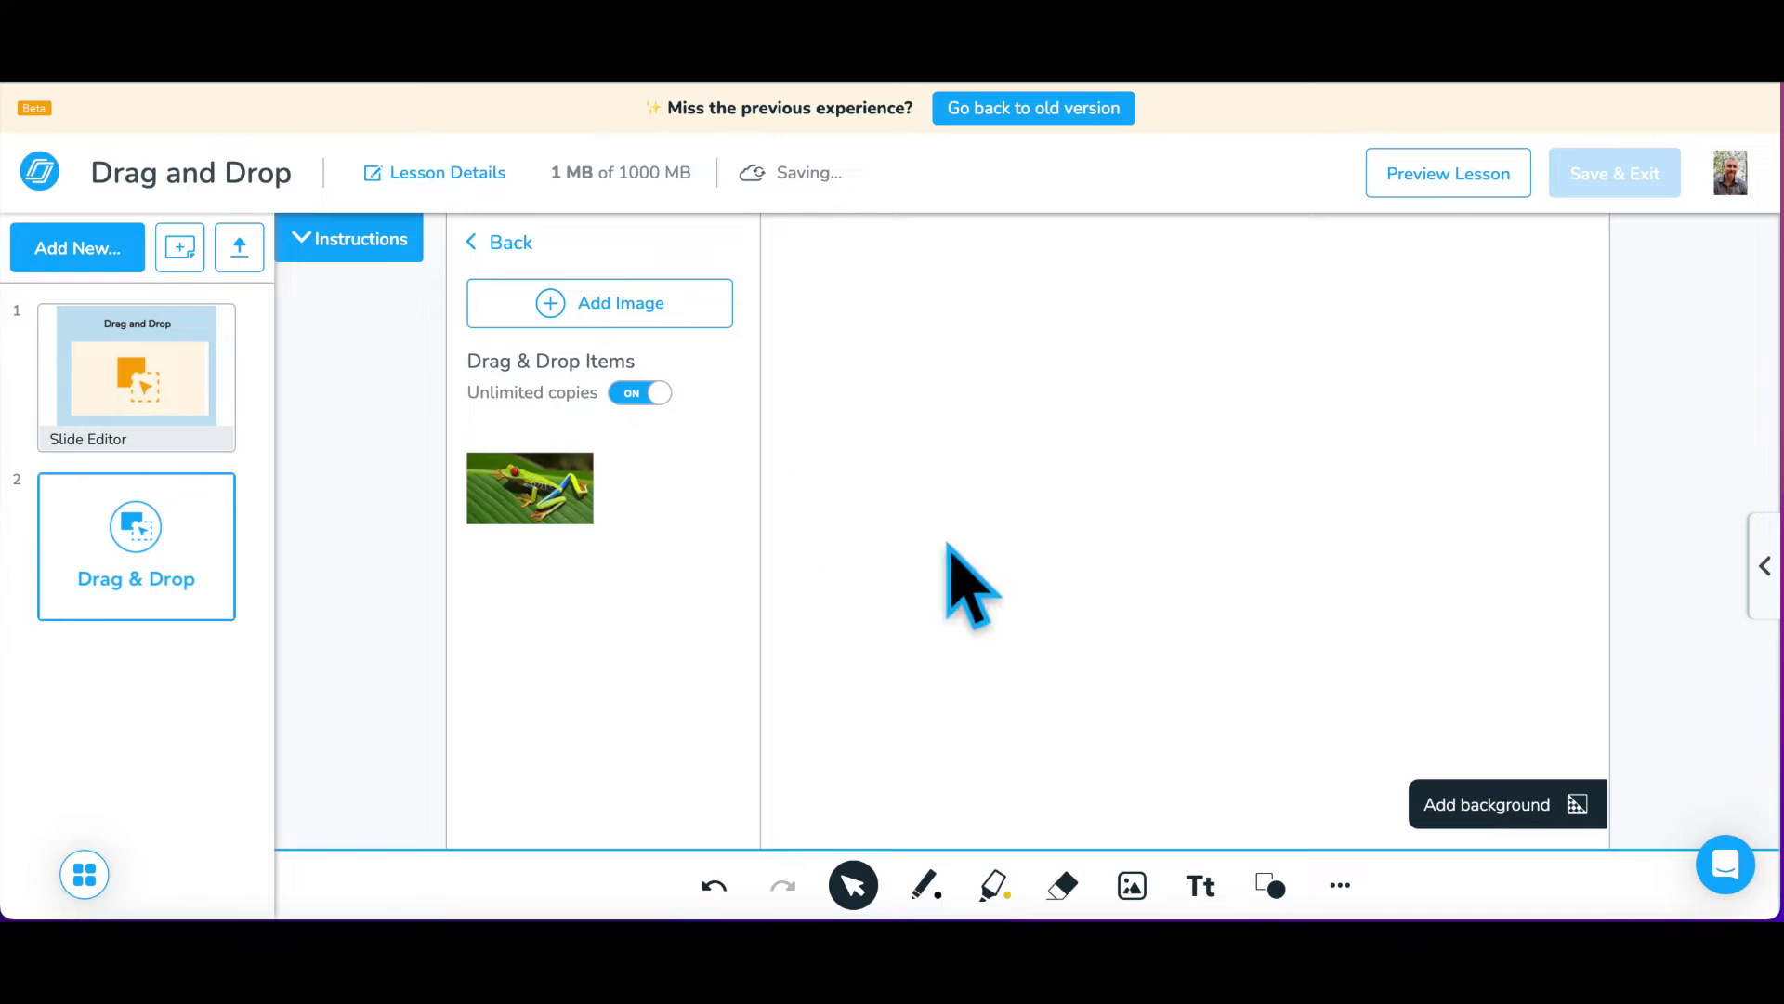
- Apply the 3 Columns background template to the drag-and-drop canvas
click(1631, 836)
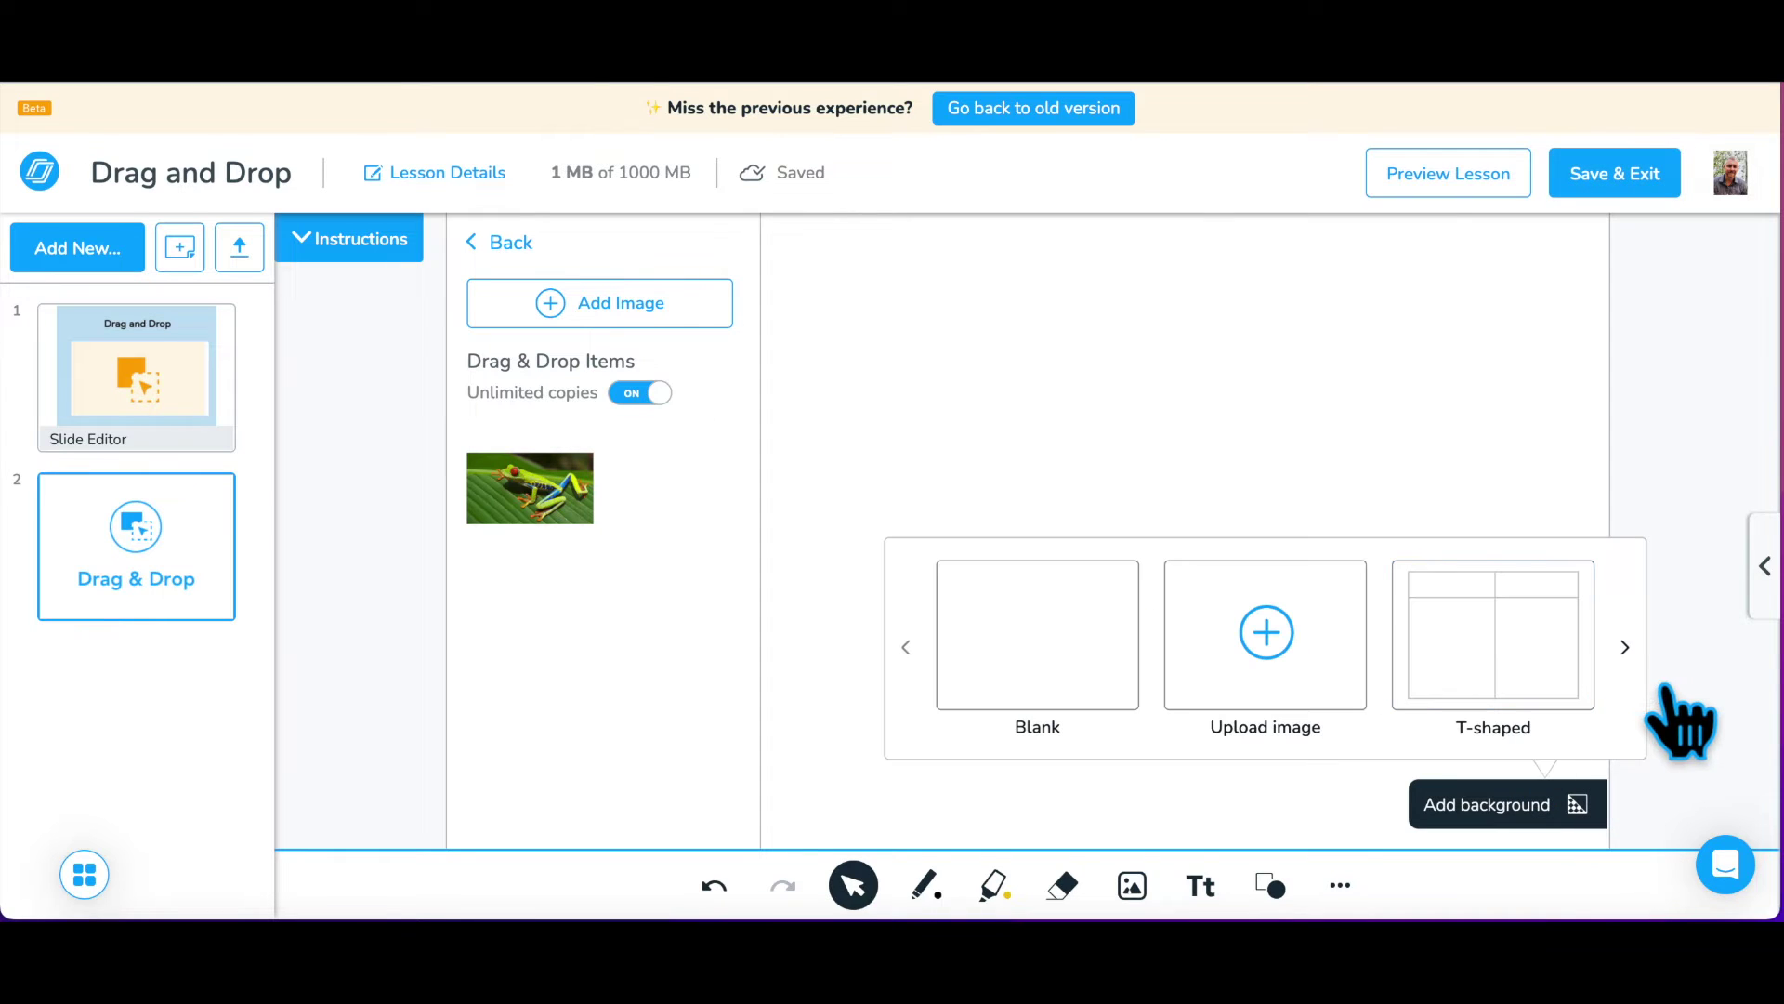
click(1625, 646)
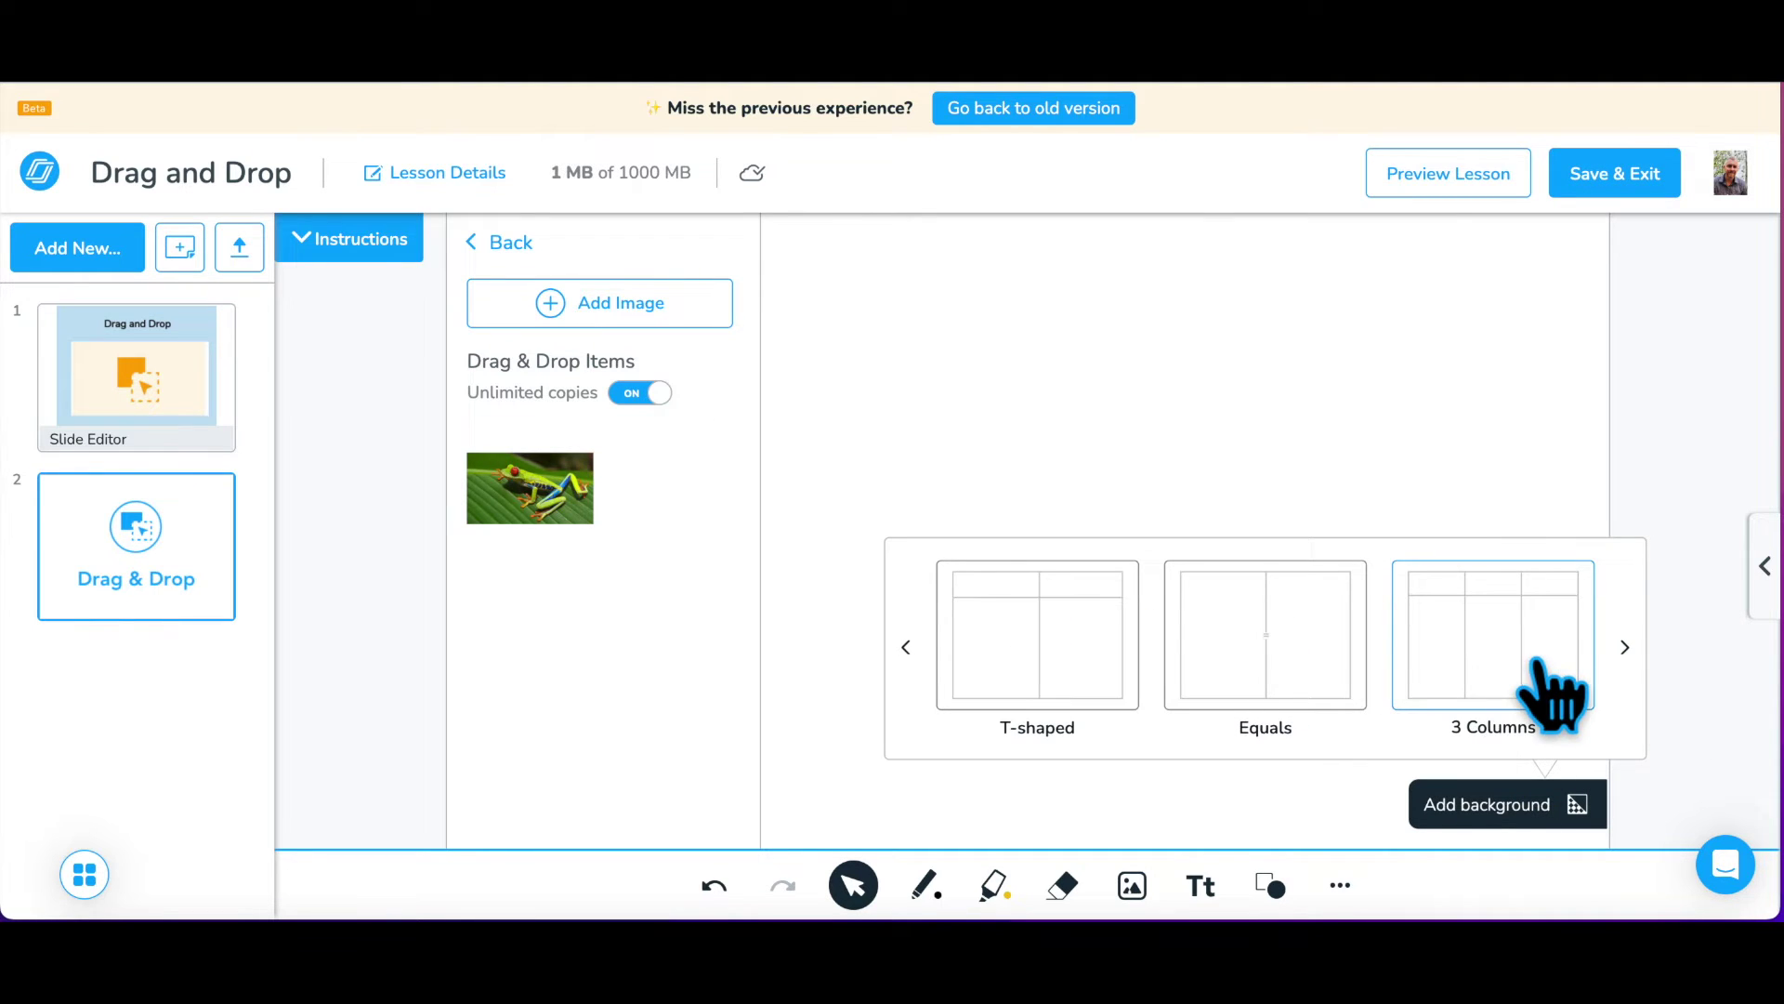
click(1545, 698)
click(826, 437)
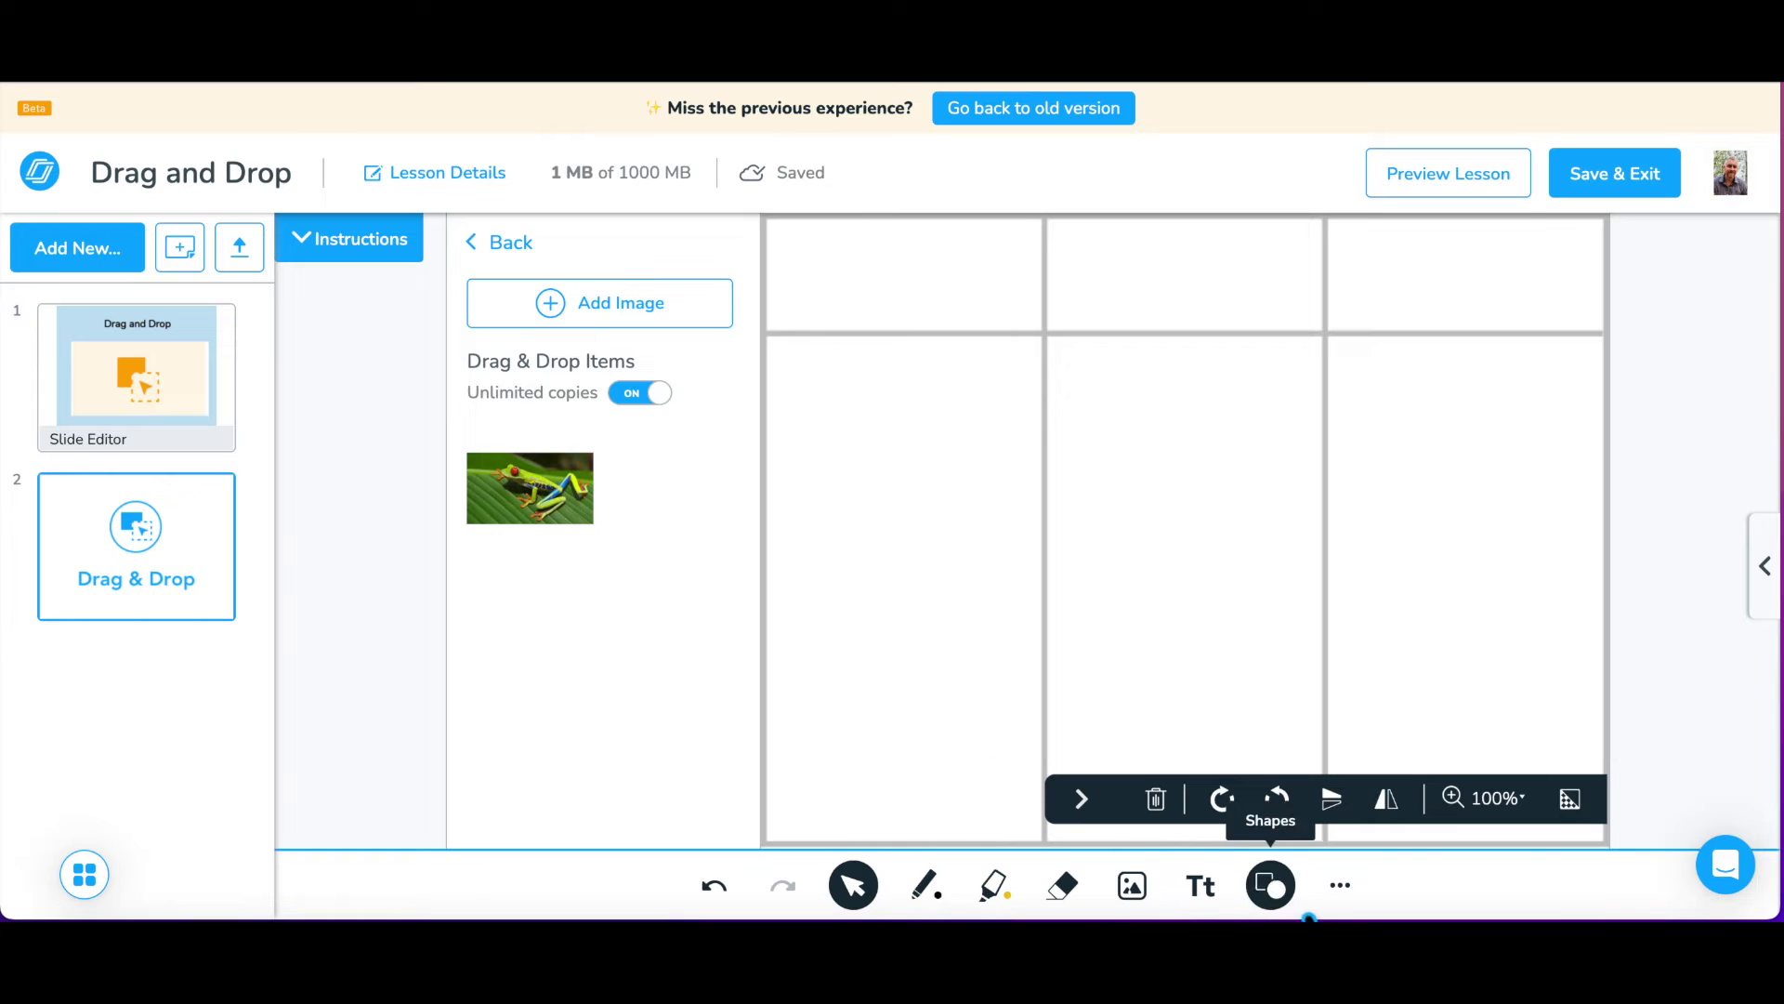
click(1201, 885)
- Label the chart columns Reptile, Mammal and Amphibian, then expand the activity instructions
text(Re)
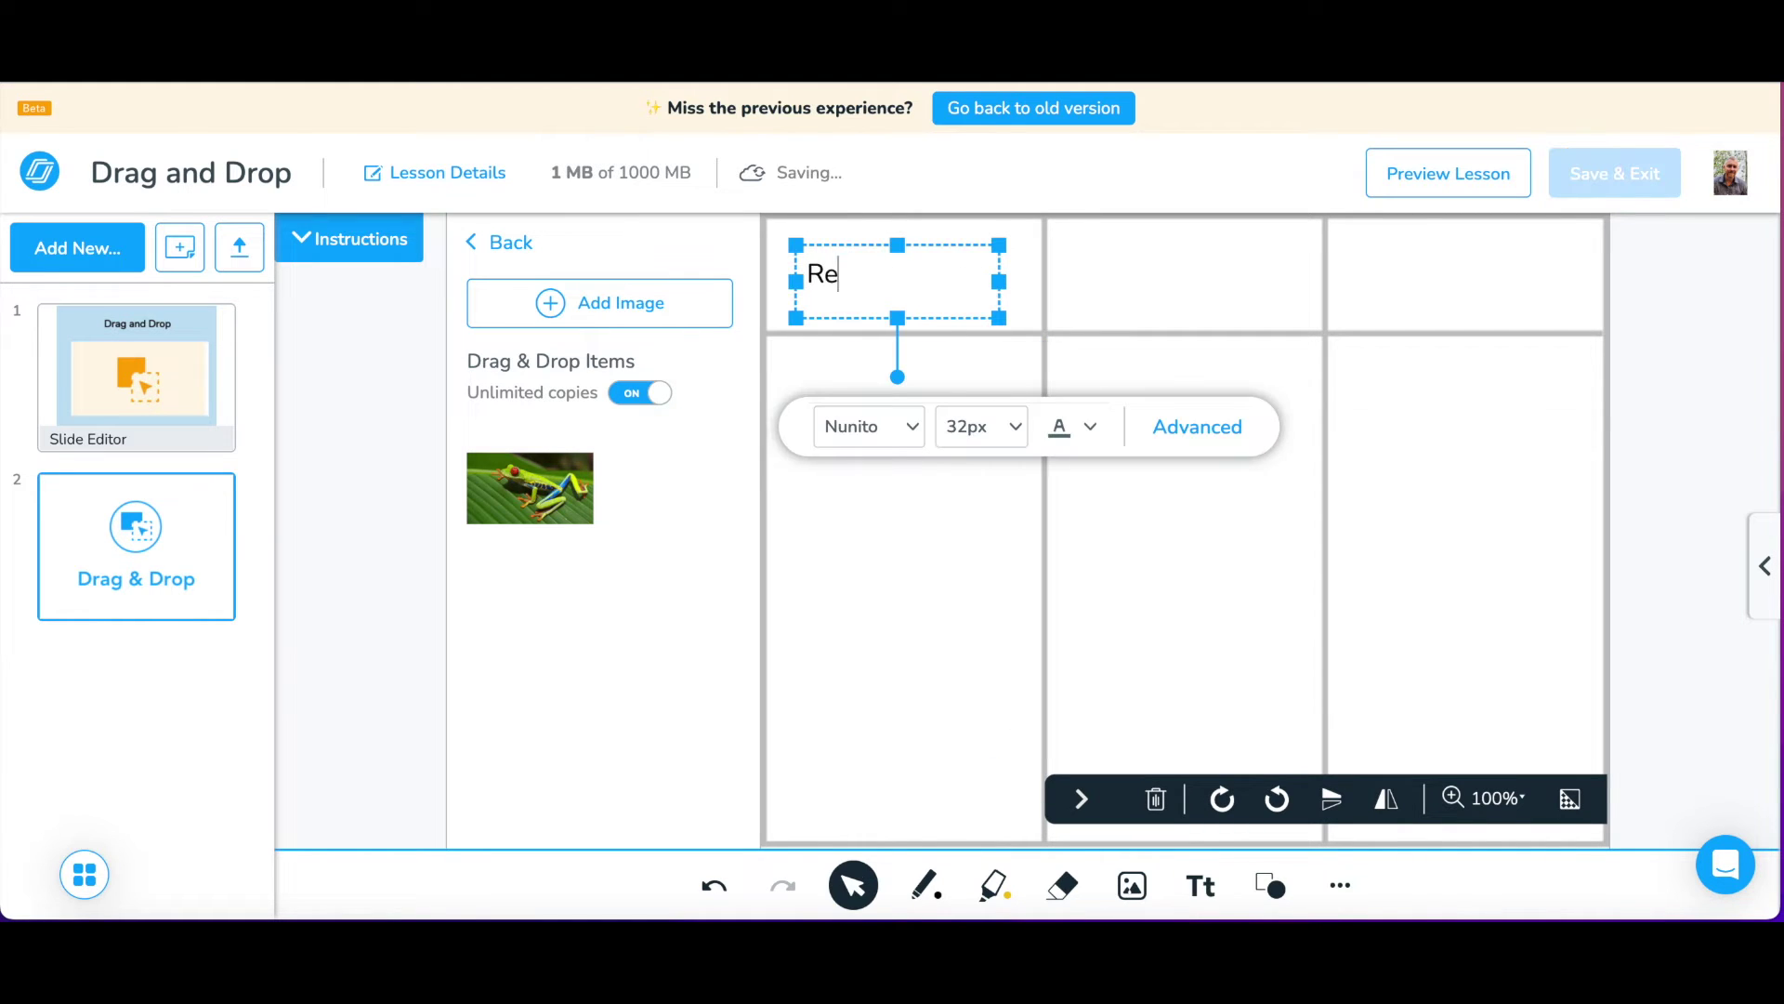
text(ptile)
click(1135, 319)
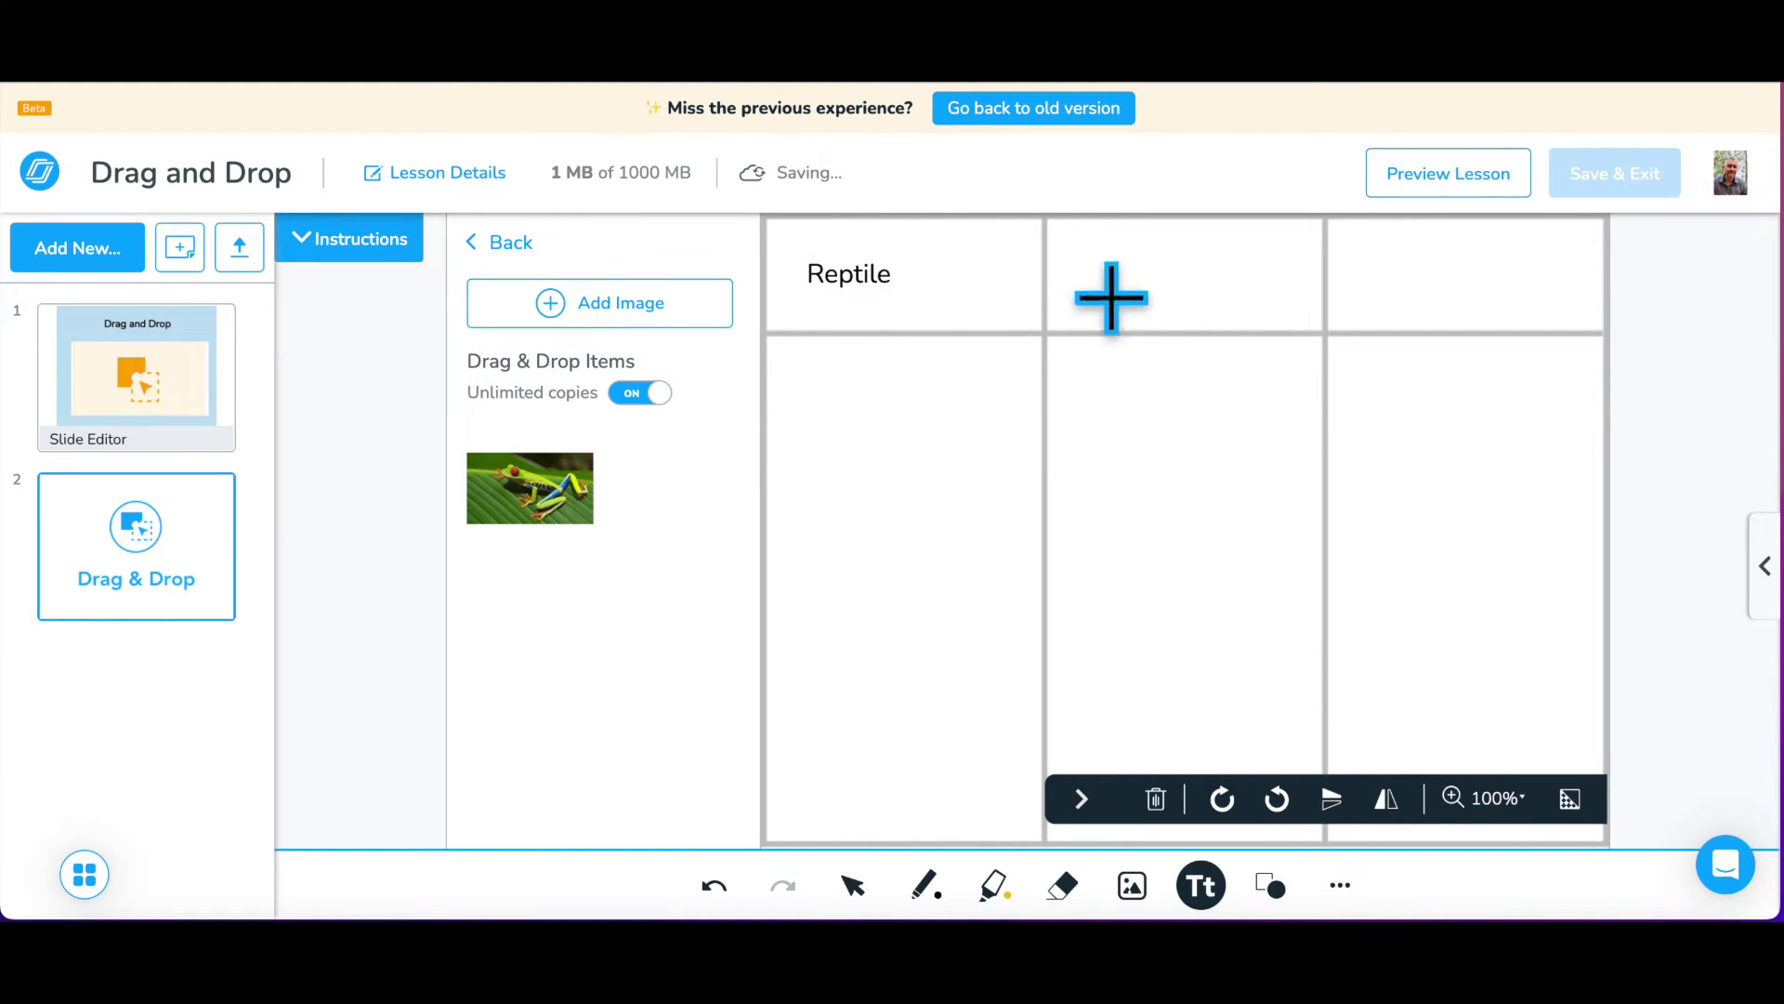
drag(1112, 297, 1306, 359)
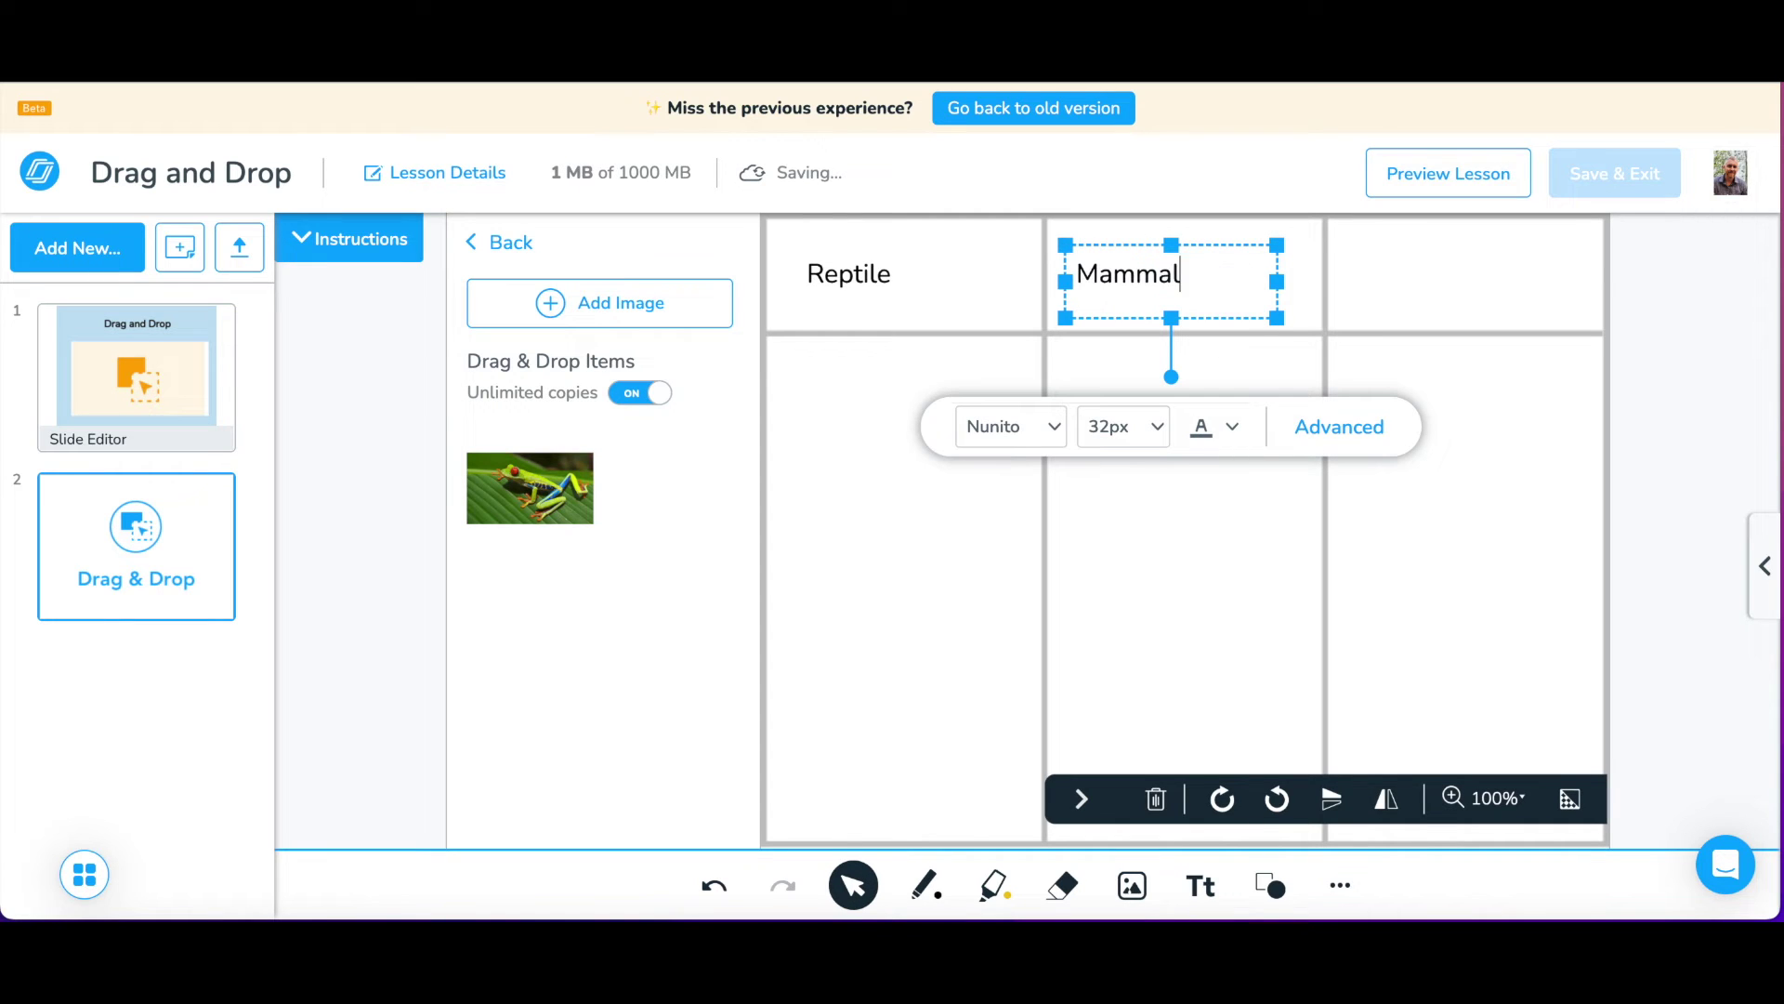
click(1201, 885)
drag(1394, 279, 1592, 351)
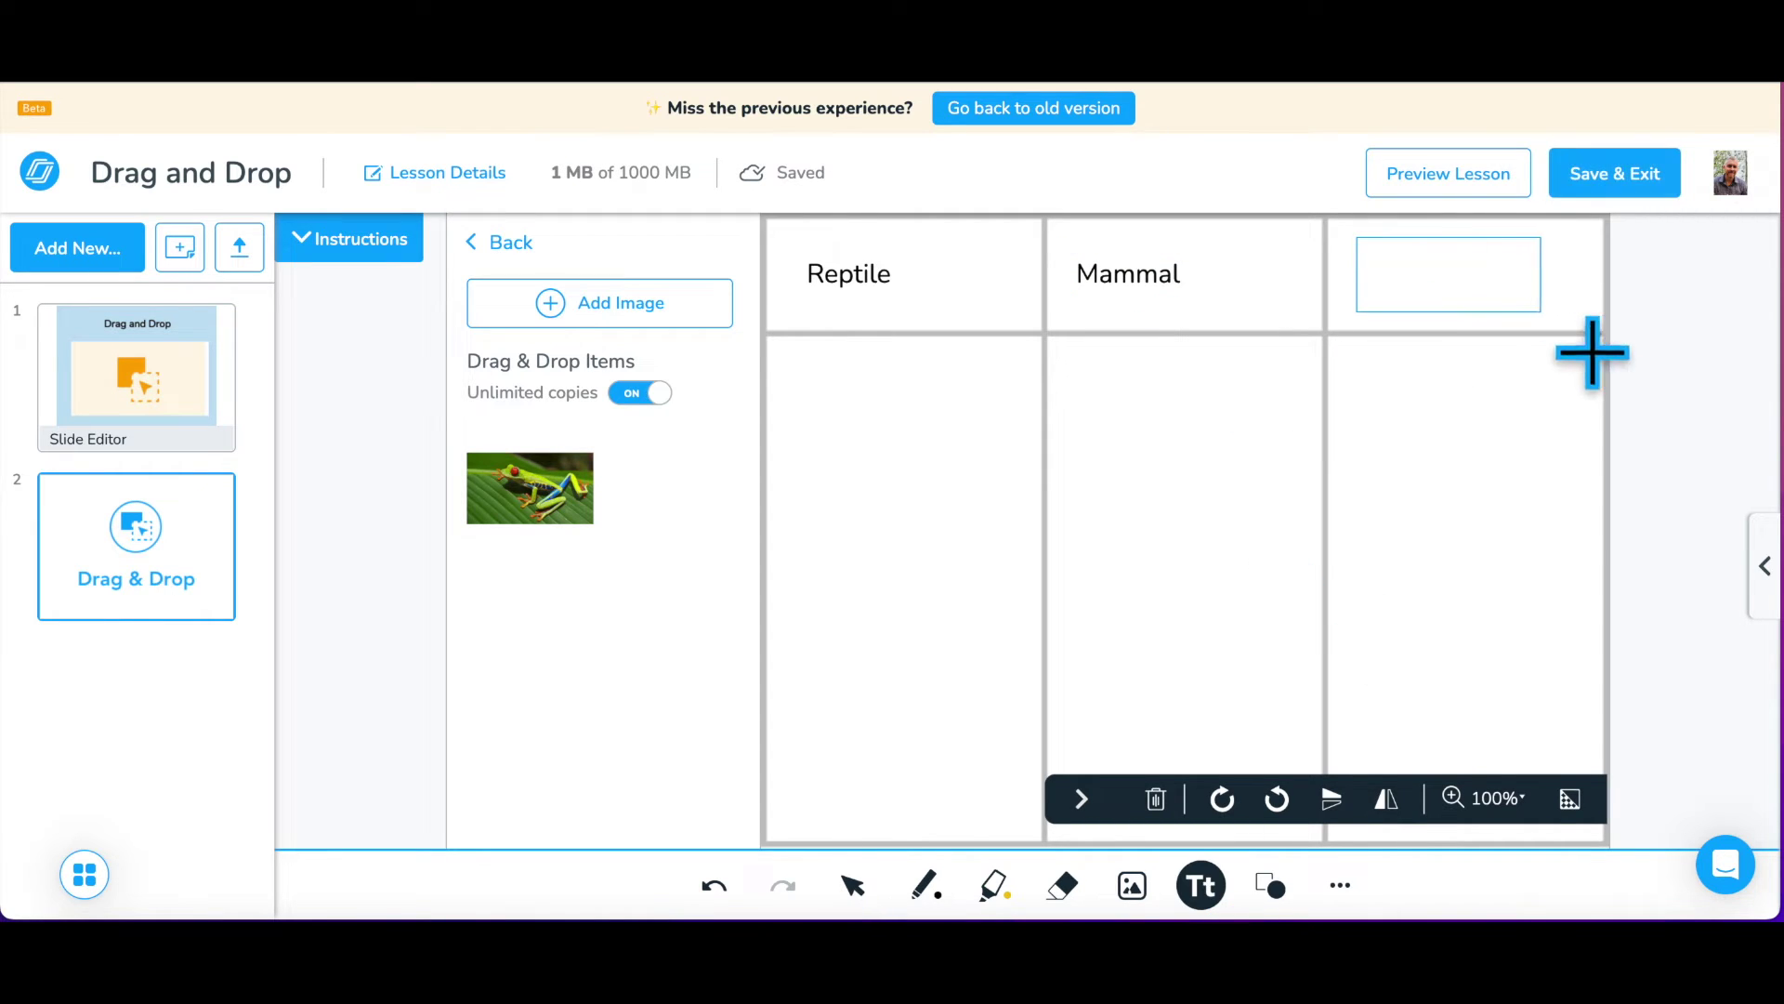
text(Amphibian)
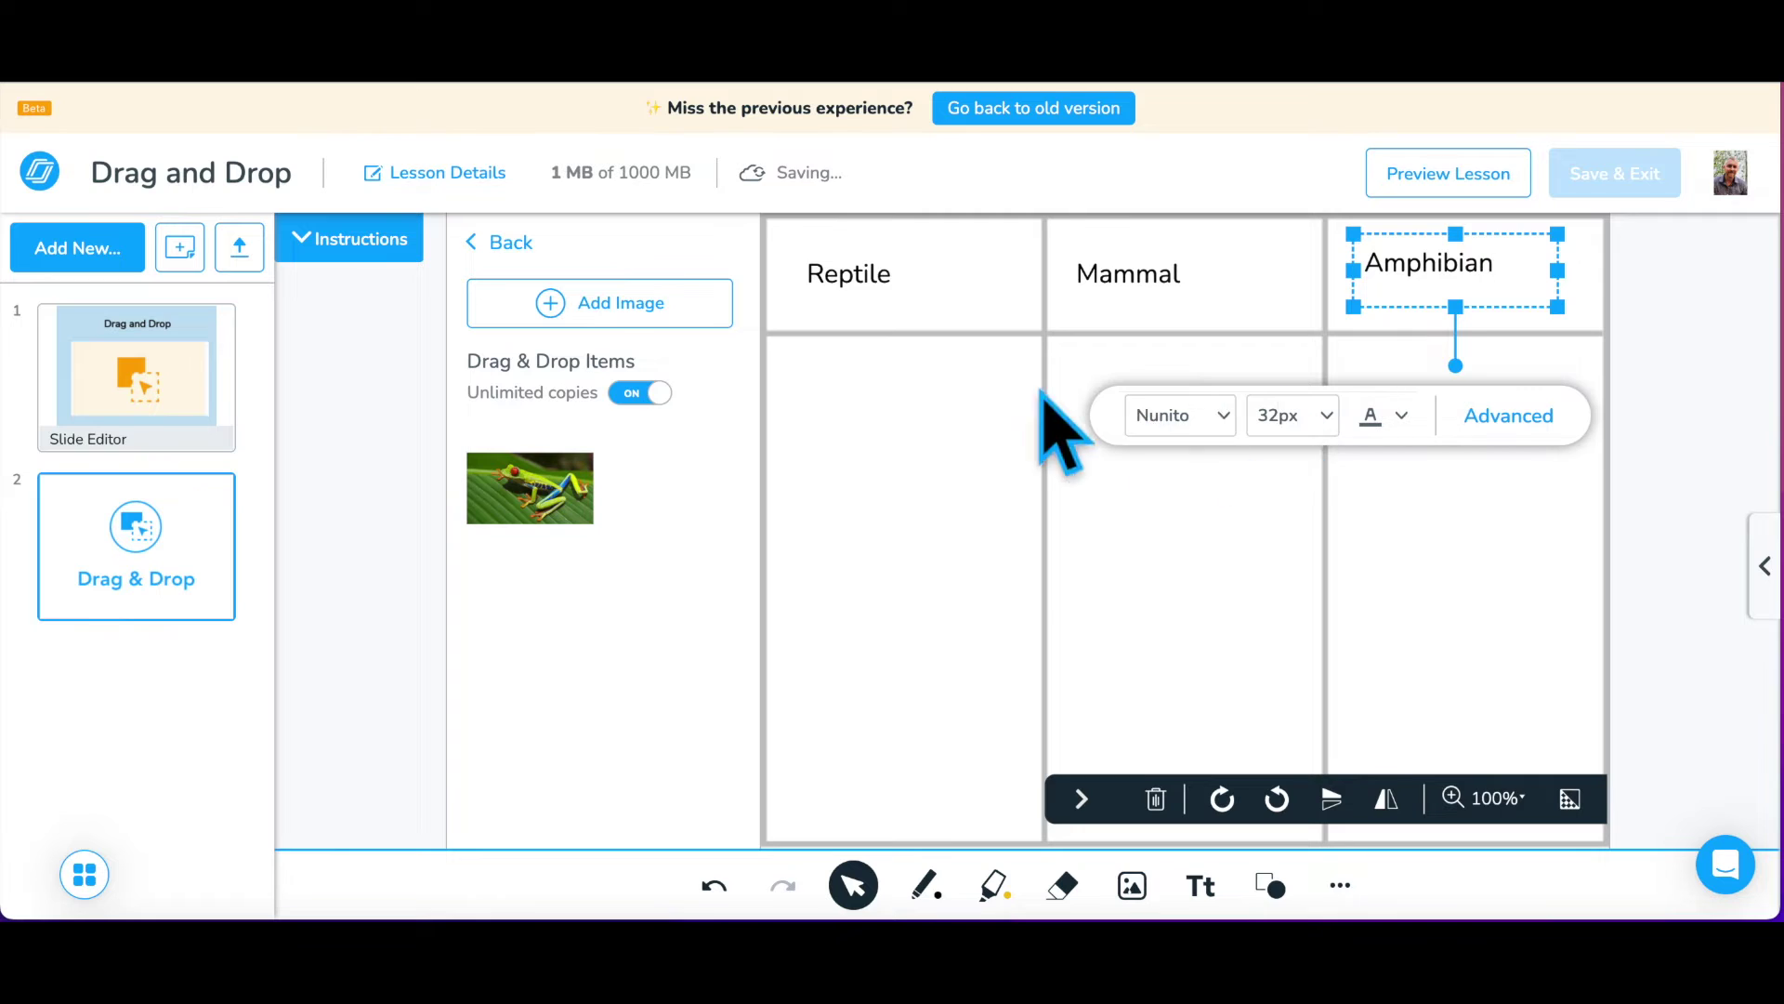
click(1153, 483)
click(390, 243)
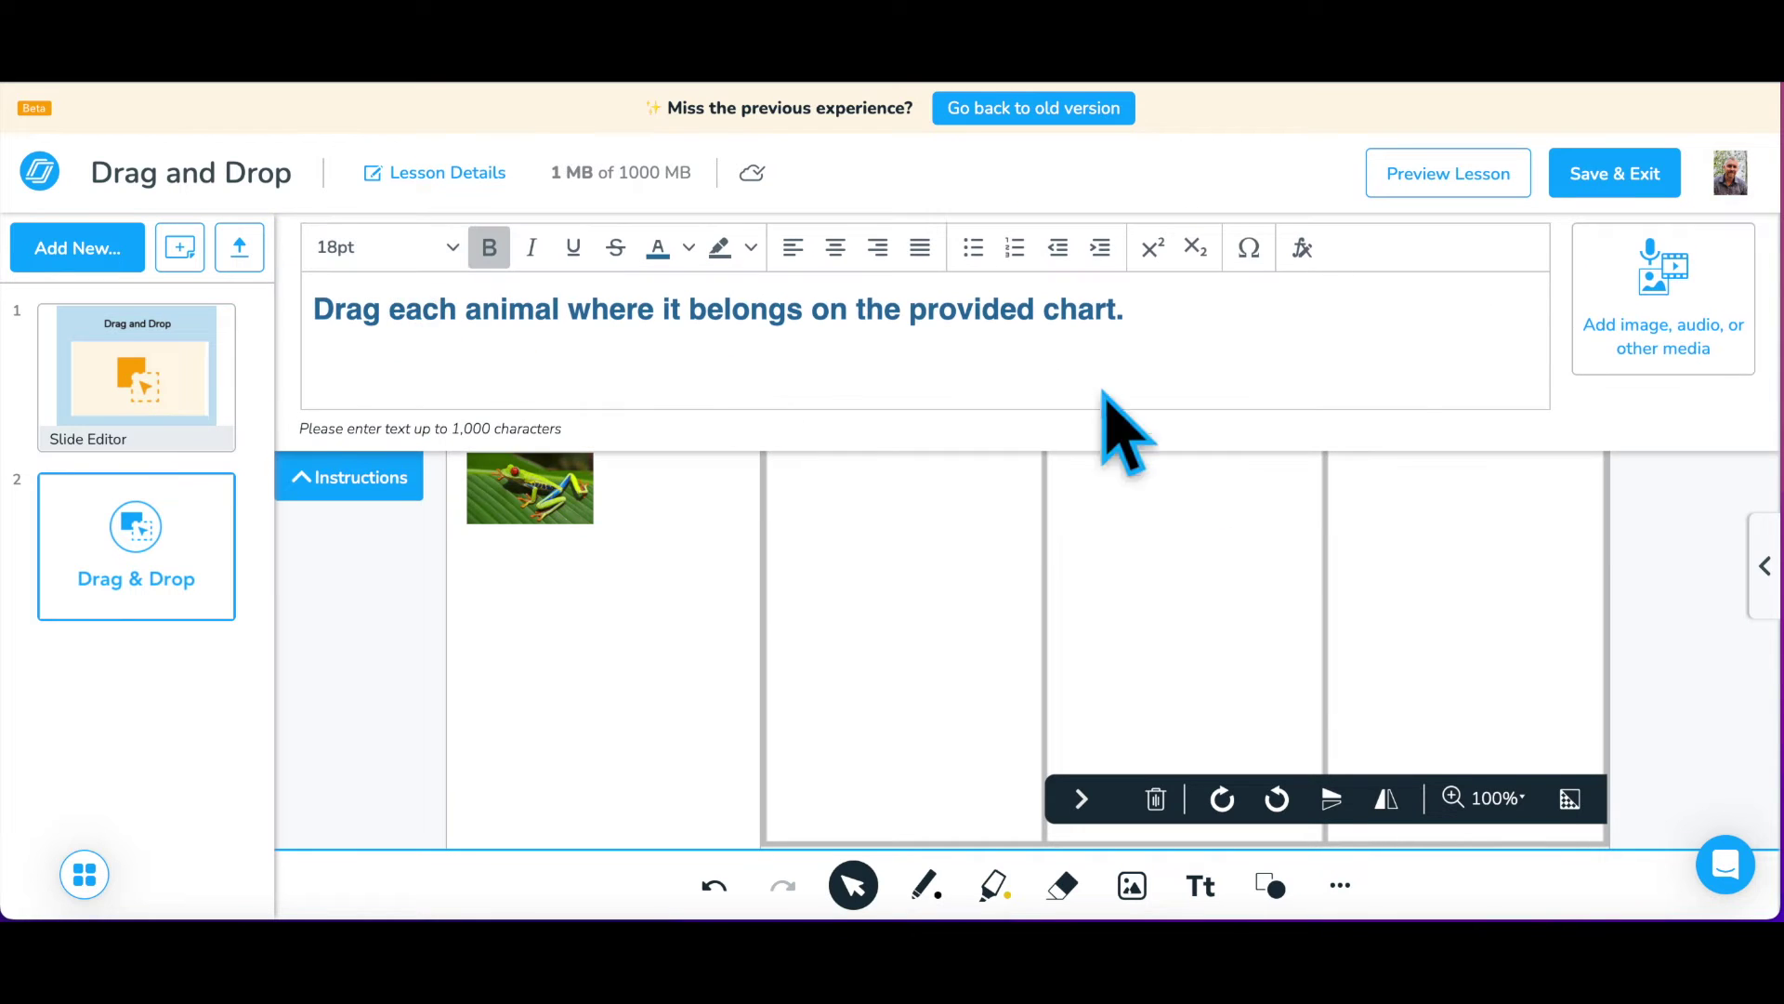
- Open the media types list for drag items and move the Drag & Drop slide to first place
click(1670, 354)
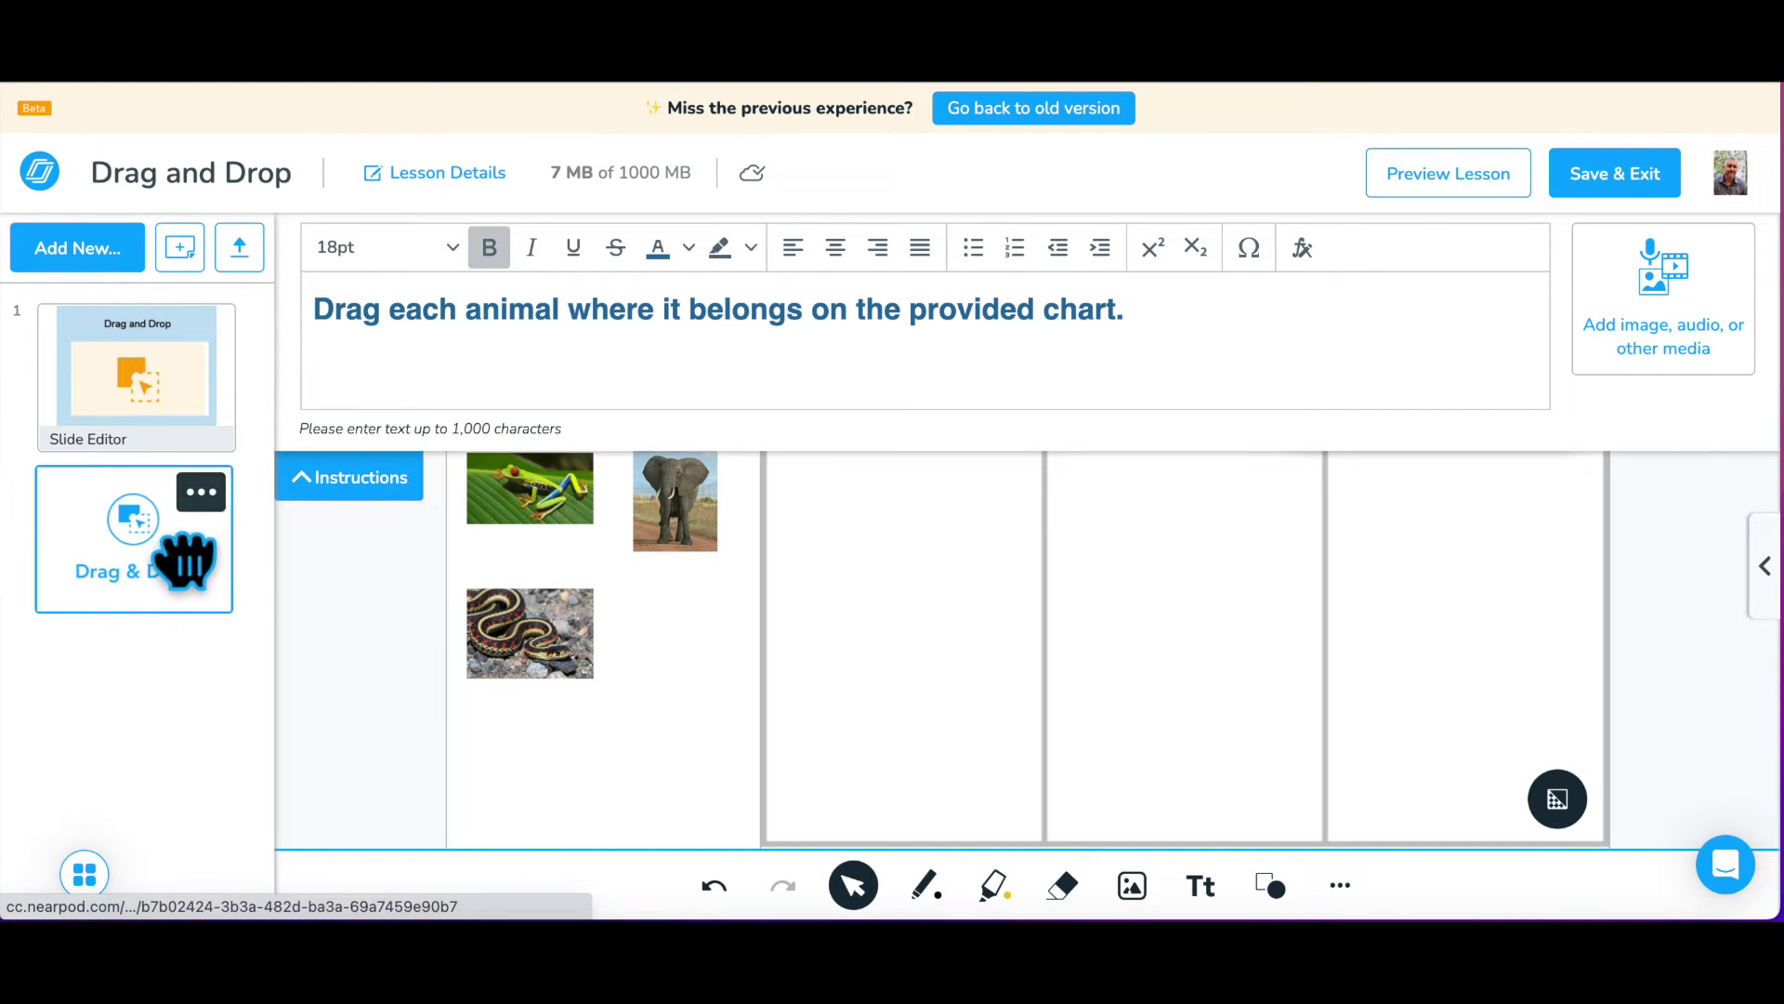
drag(183, 558, 195, 437)
- Move the Slide Editor slide back to first, then review the title and Drag & Drop slides
drag(191, 557, 180, 418)
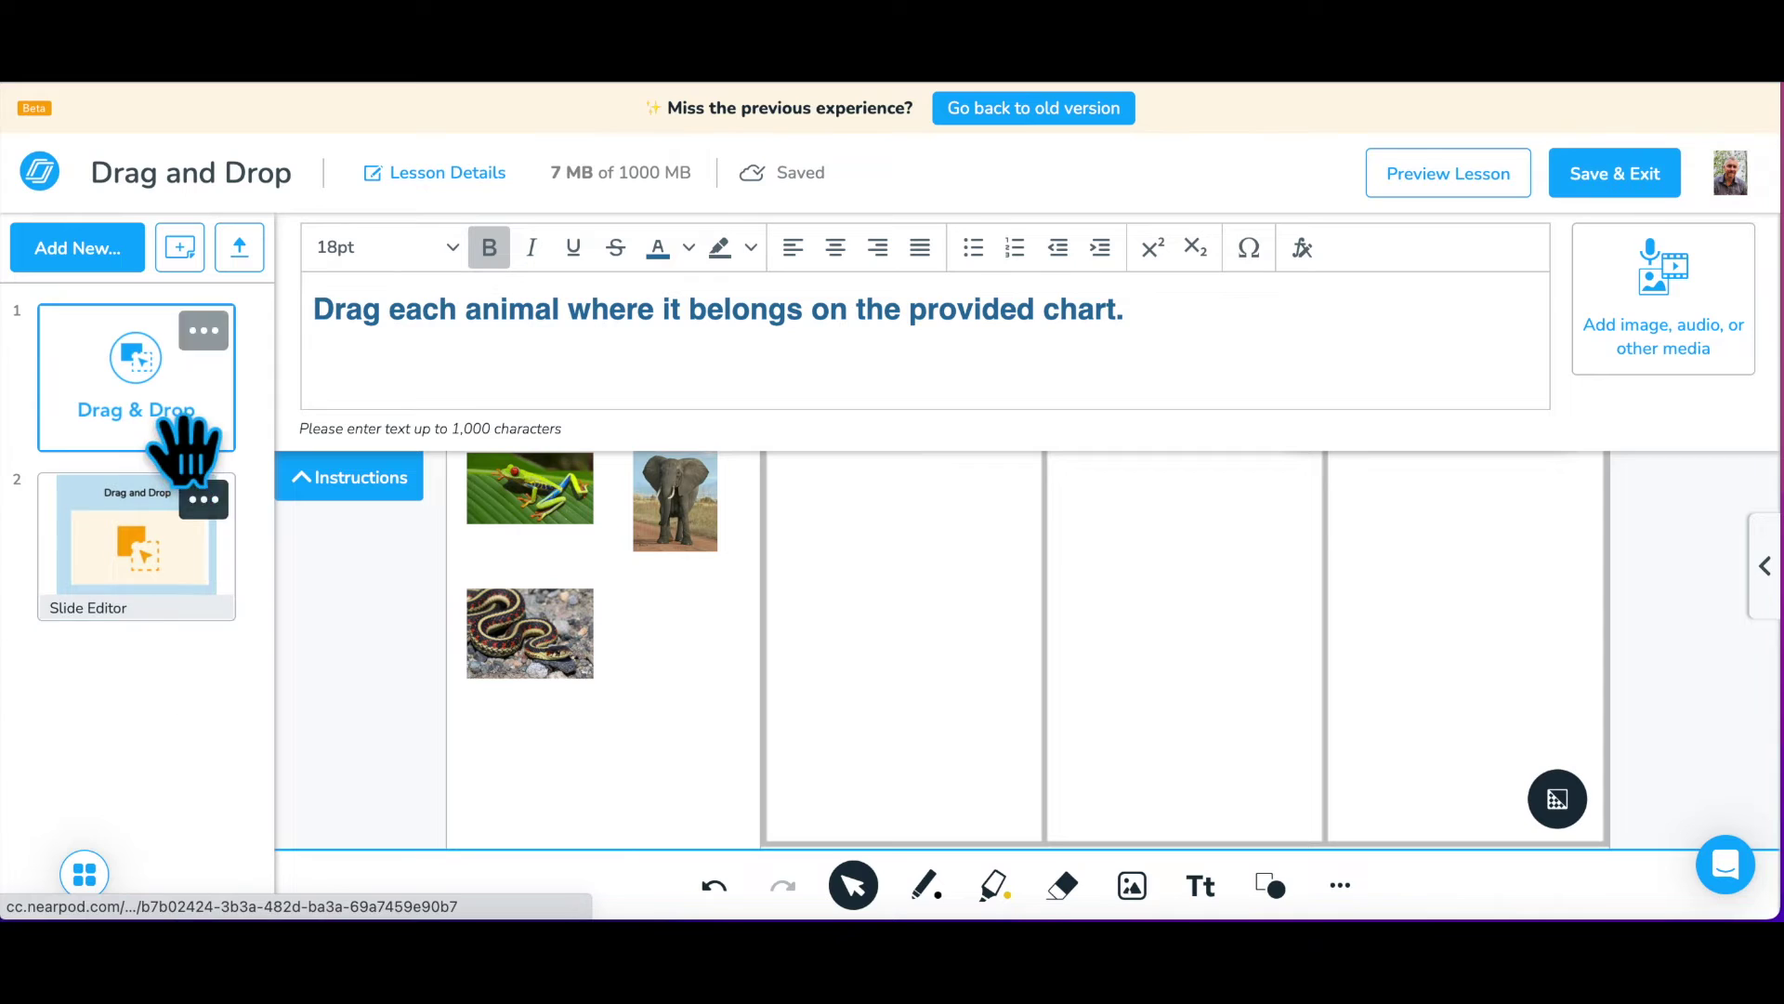
click(193, 444)
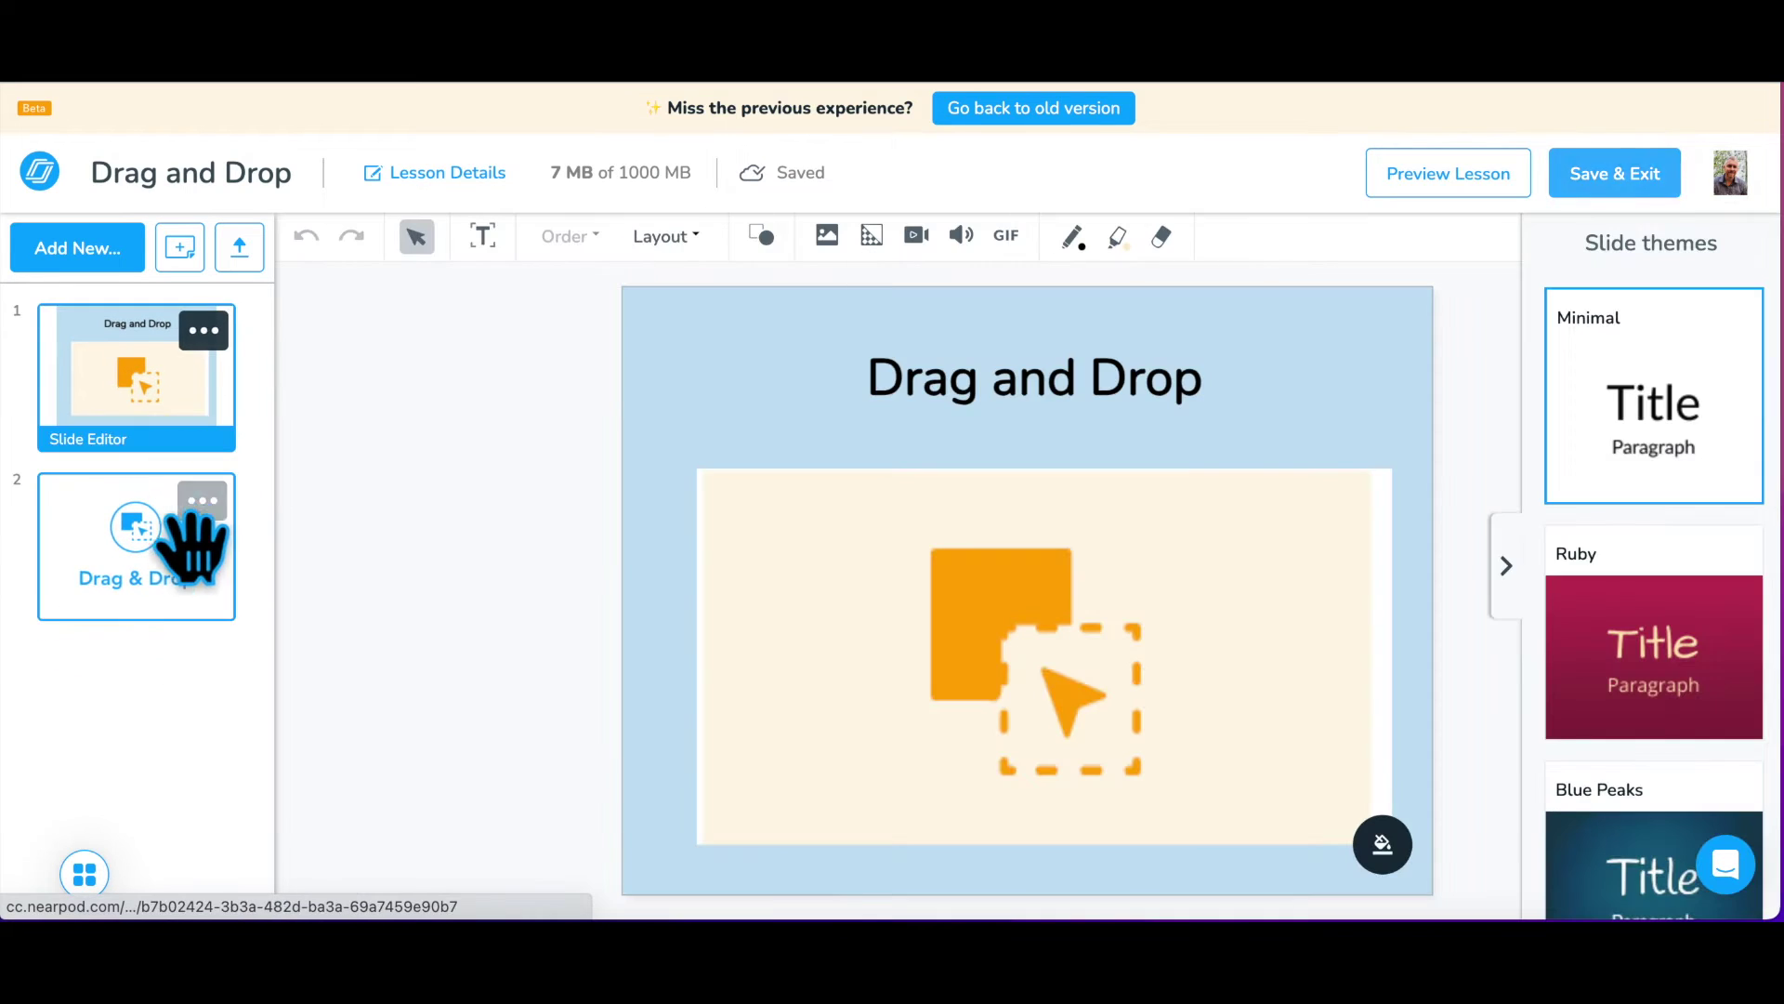
click(193, 599)
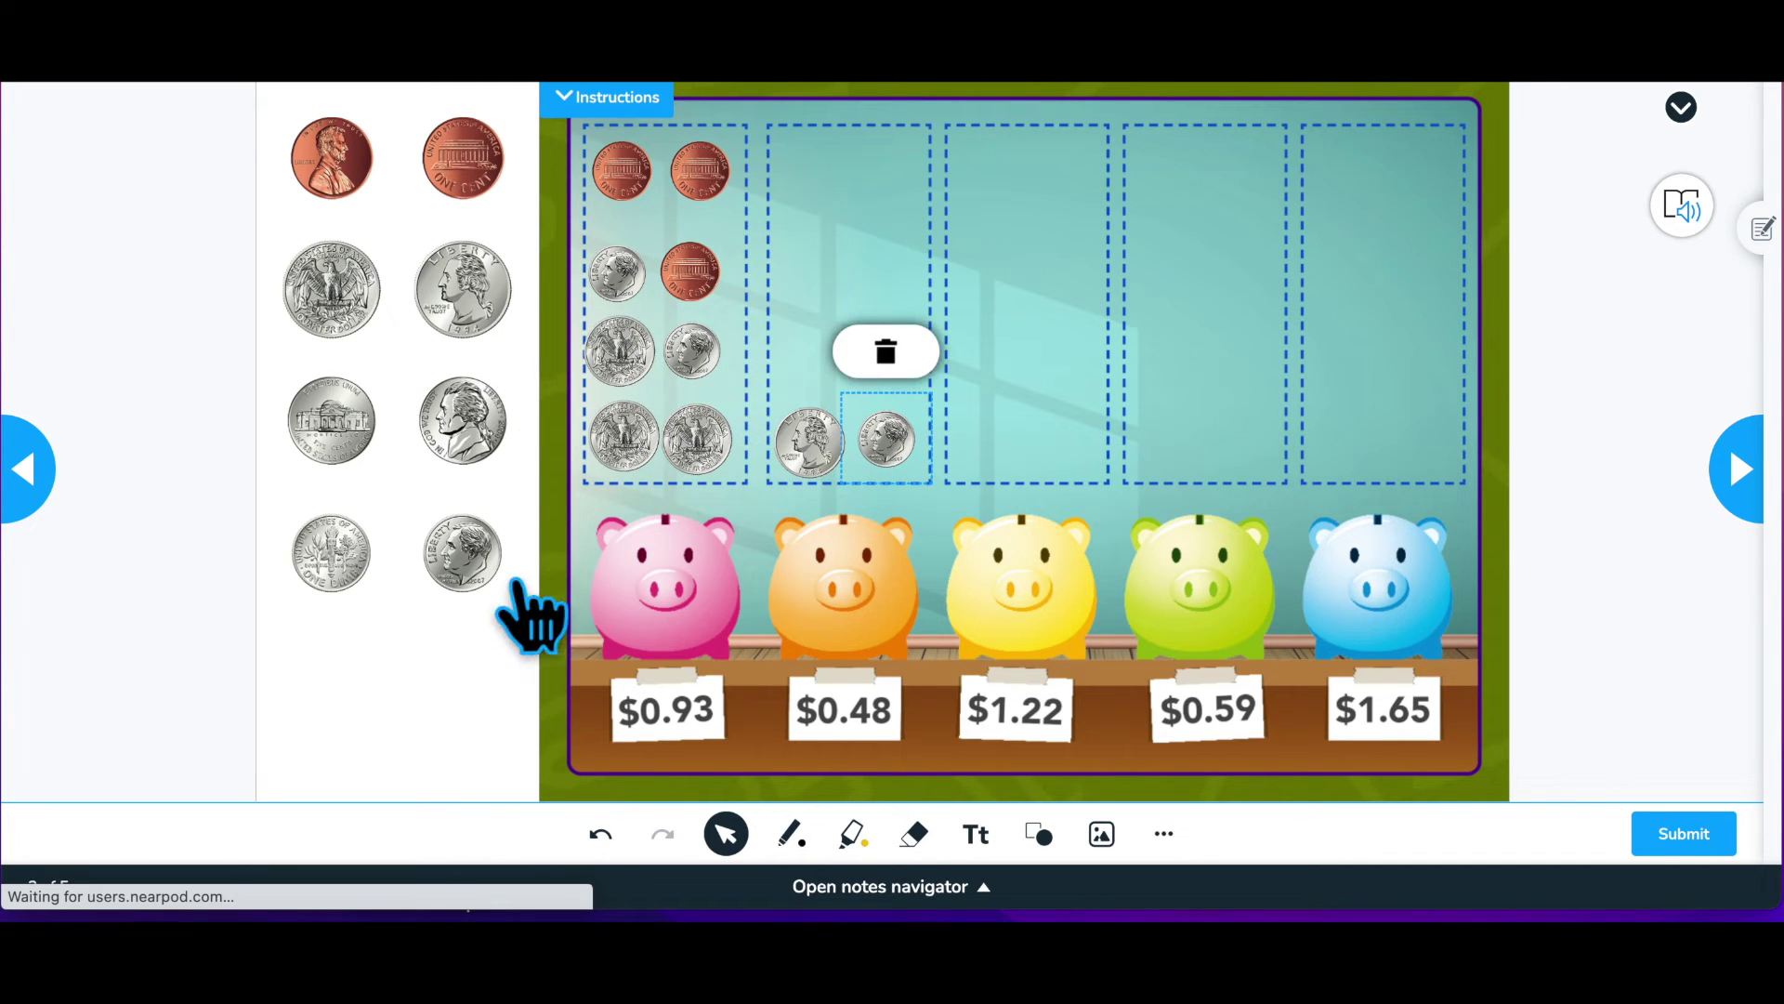
- Drop a dime and three pennies into the $0.48 piggy bank box, then advance to the next activity
drag(462, 556, 897, 374)
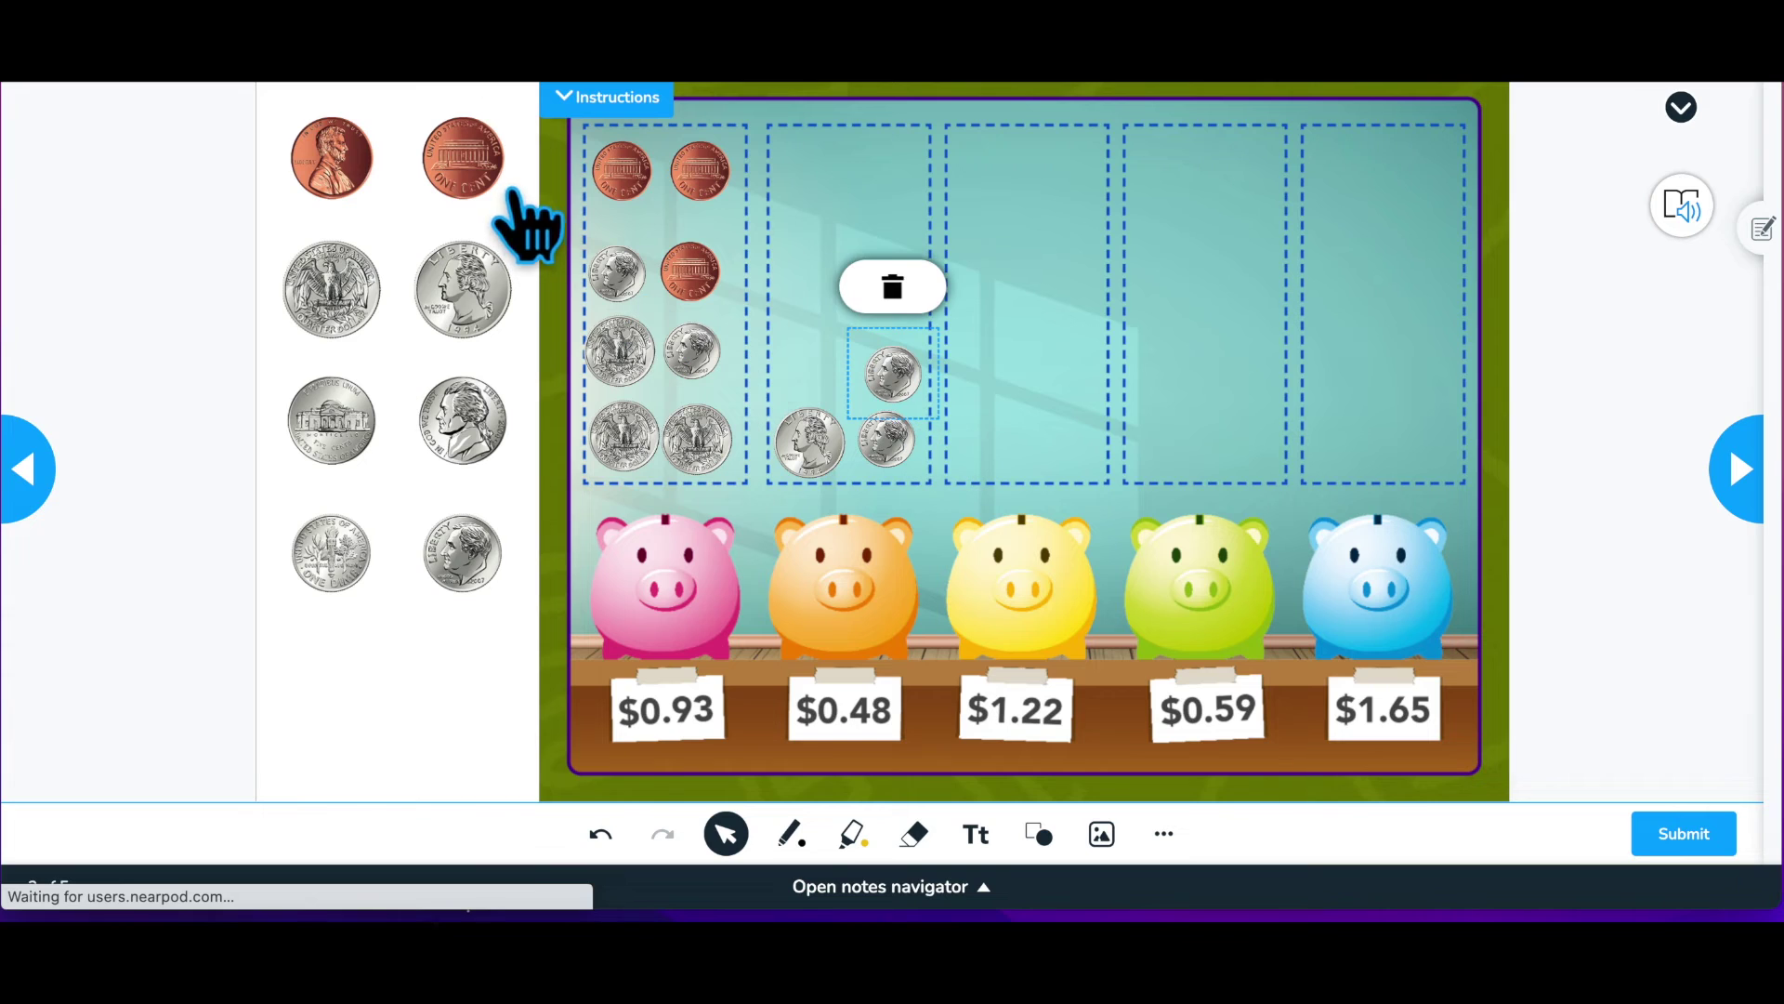
drag(497, 186, 816, 357)
drag(538, 237, 959, 382)
click(811, 278)
drag(811, 279, 816, 283)
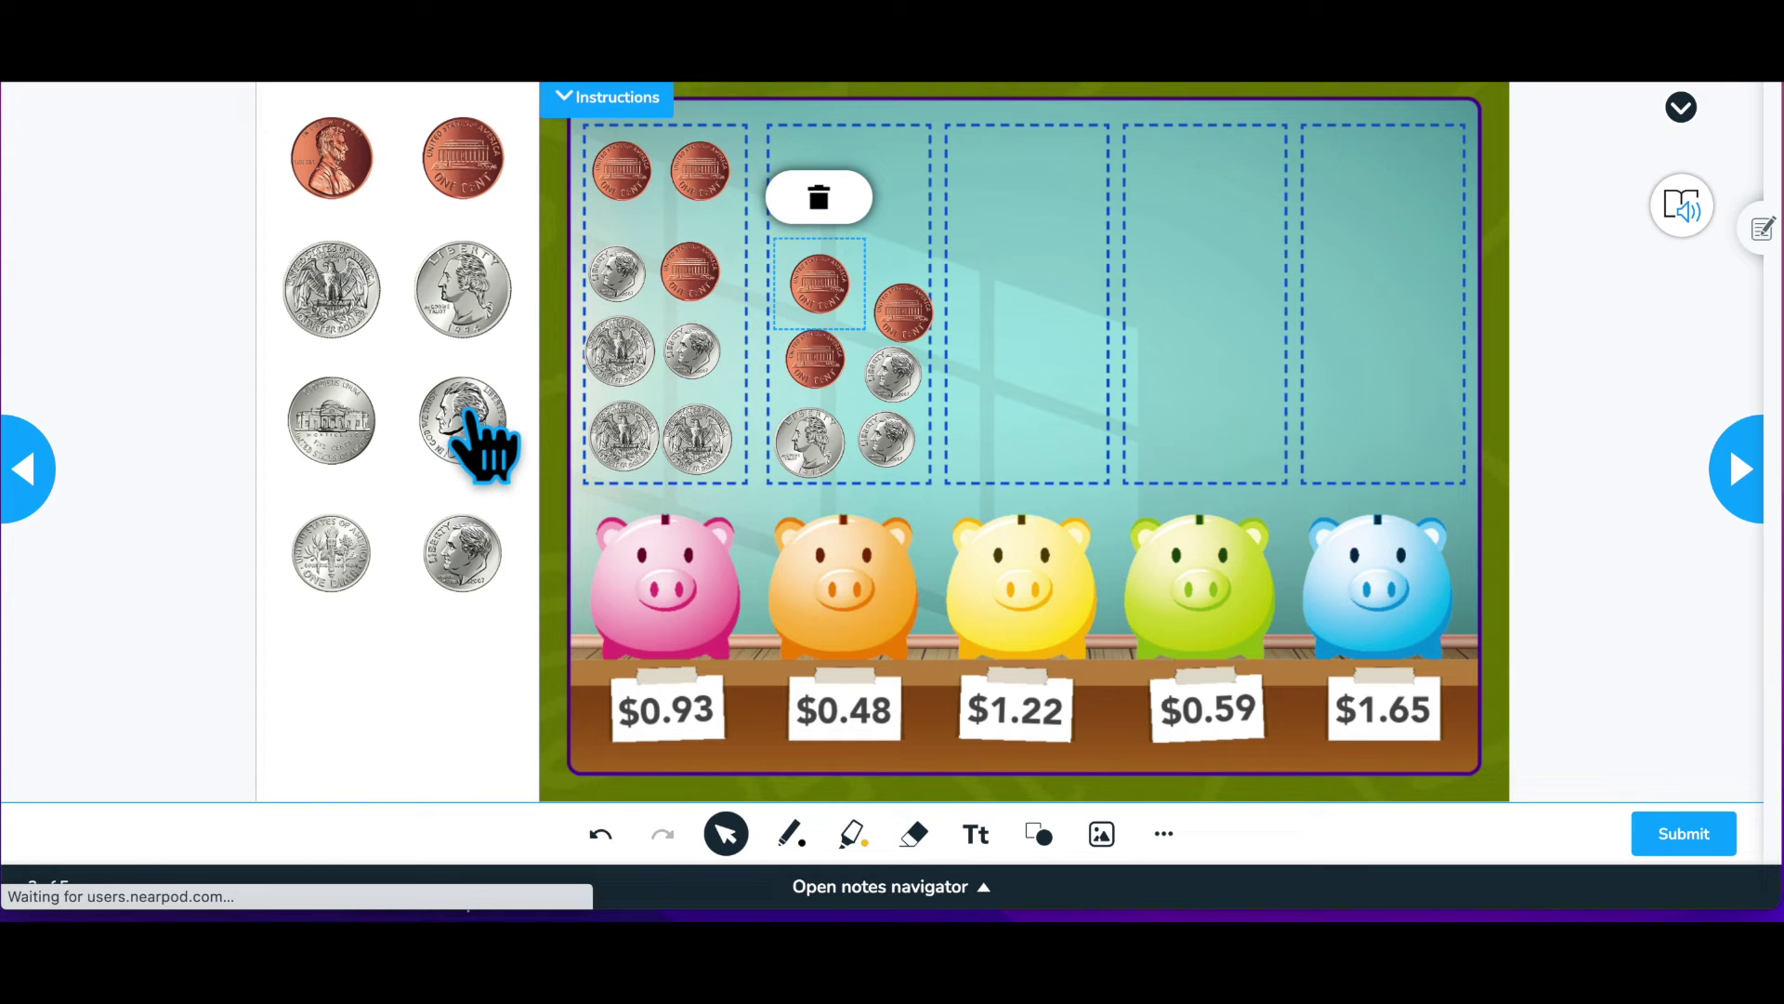
click(1760, 521)
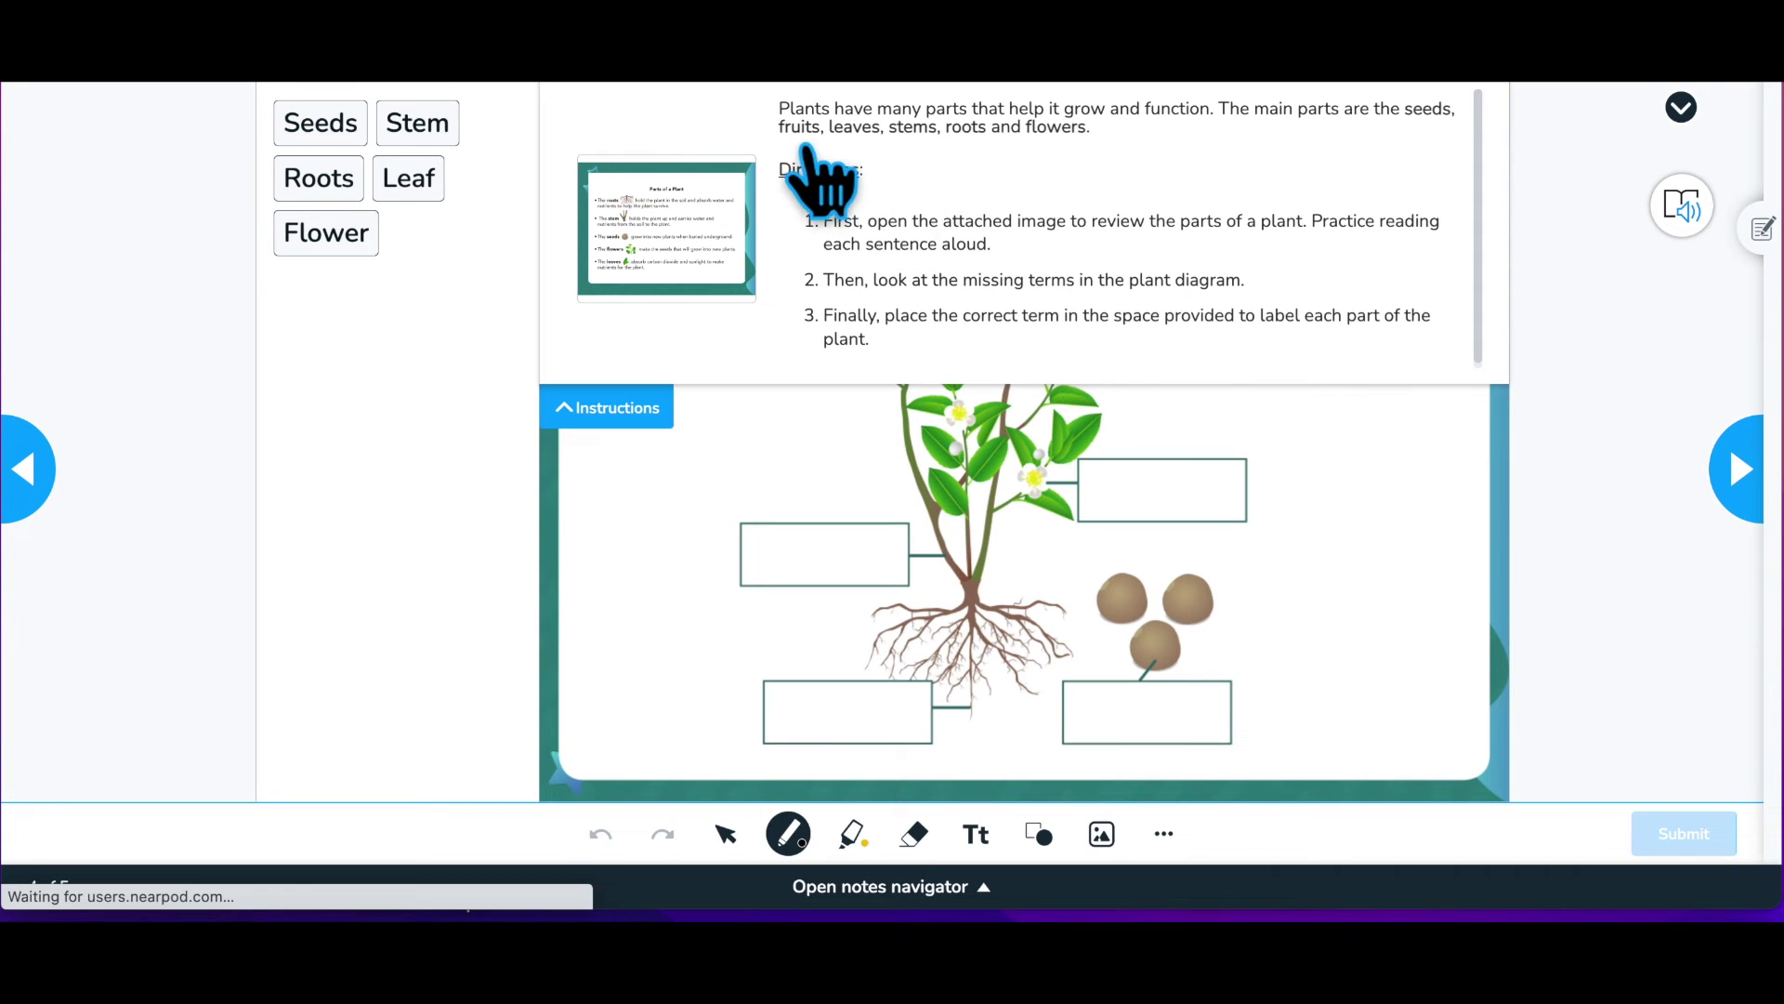
- View the Parts of a Plant image, then place Flower, Roots, Seeds, Leaf and Stem in their label boxes
click(748, 265)
click(1507, 90)
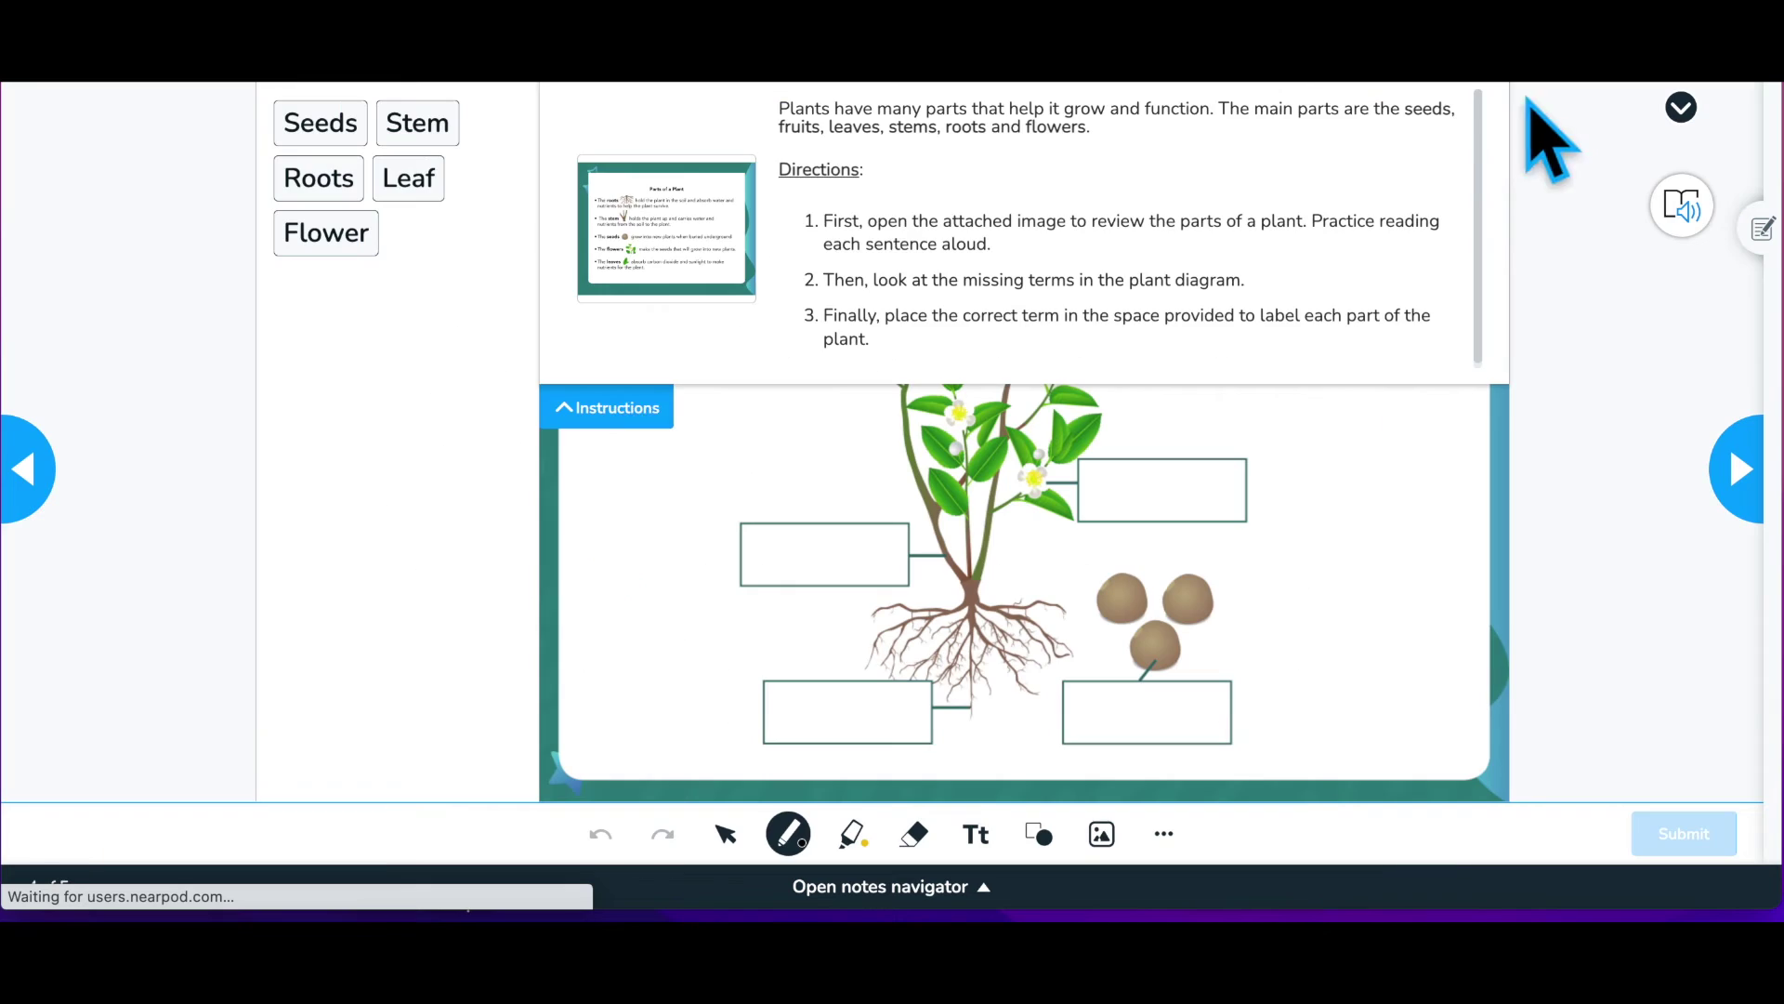
scroll(642, 391, down, 3)
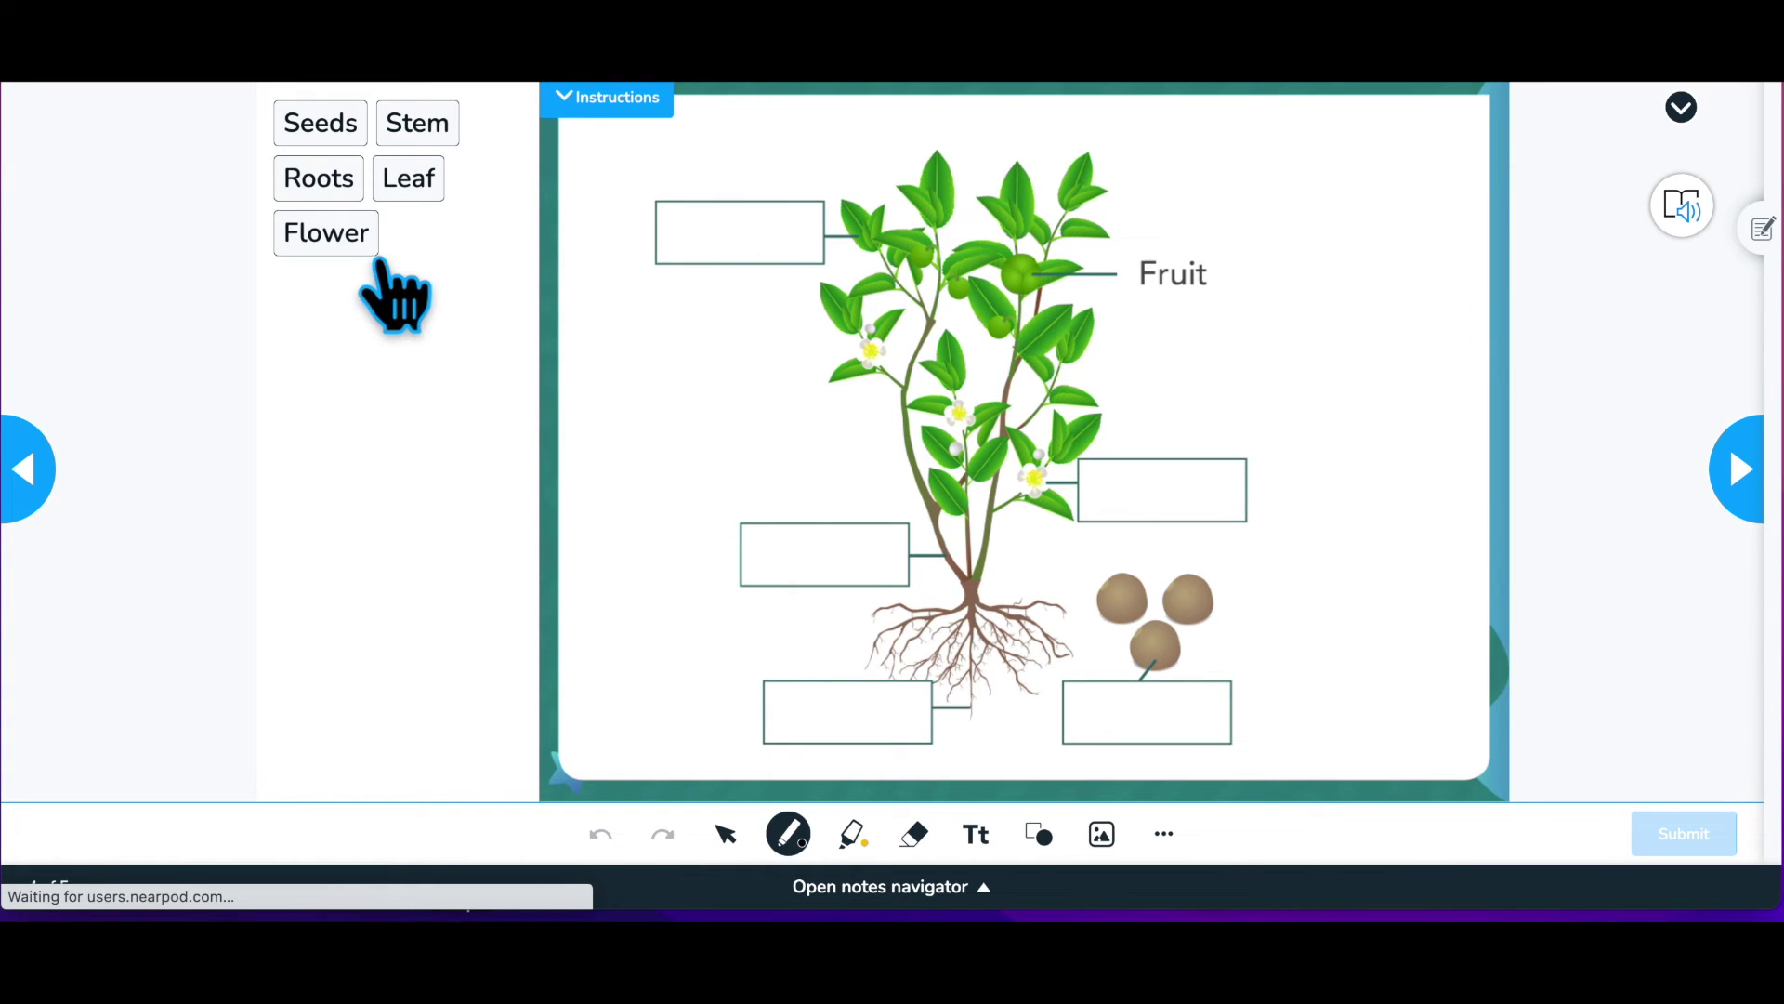
drag(362, 263, 1225, 555)
drag(319, 177, 880, 756)
drag(321, 123, 1202, 771)
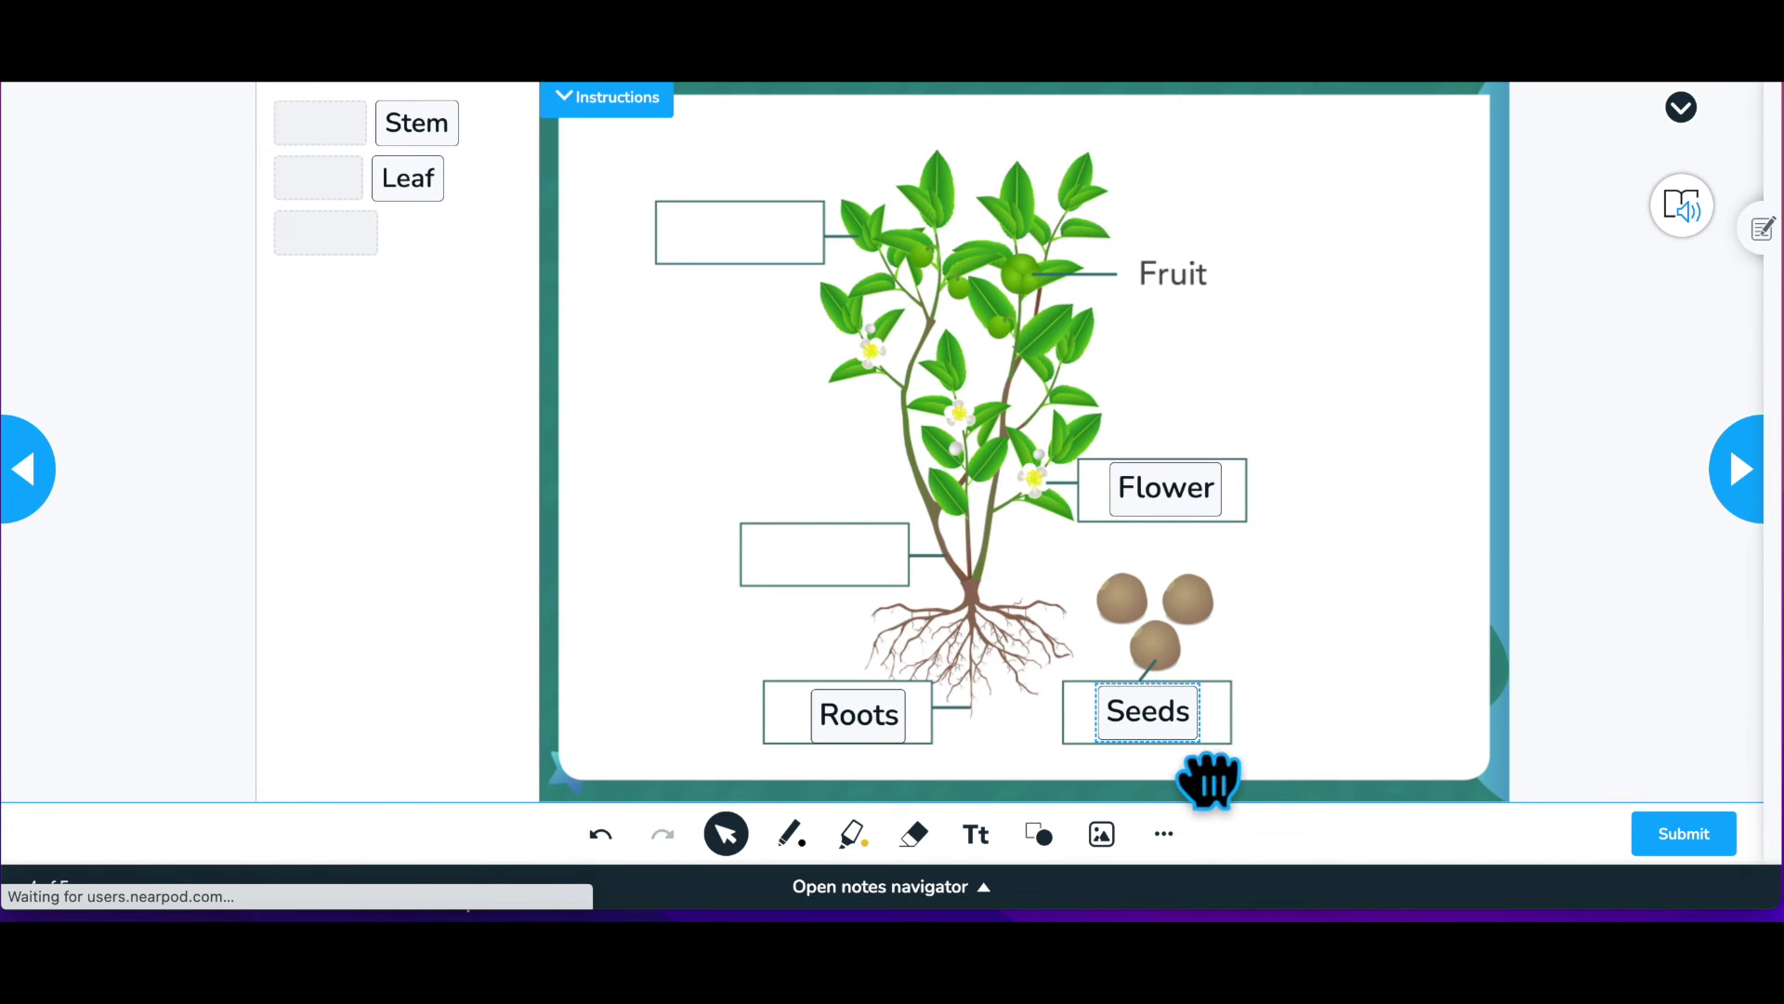
drag(446, 200, 805, 270)
drag(442, 194, 884, 591)
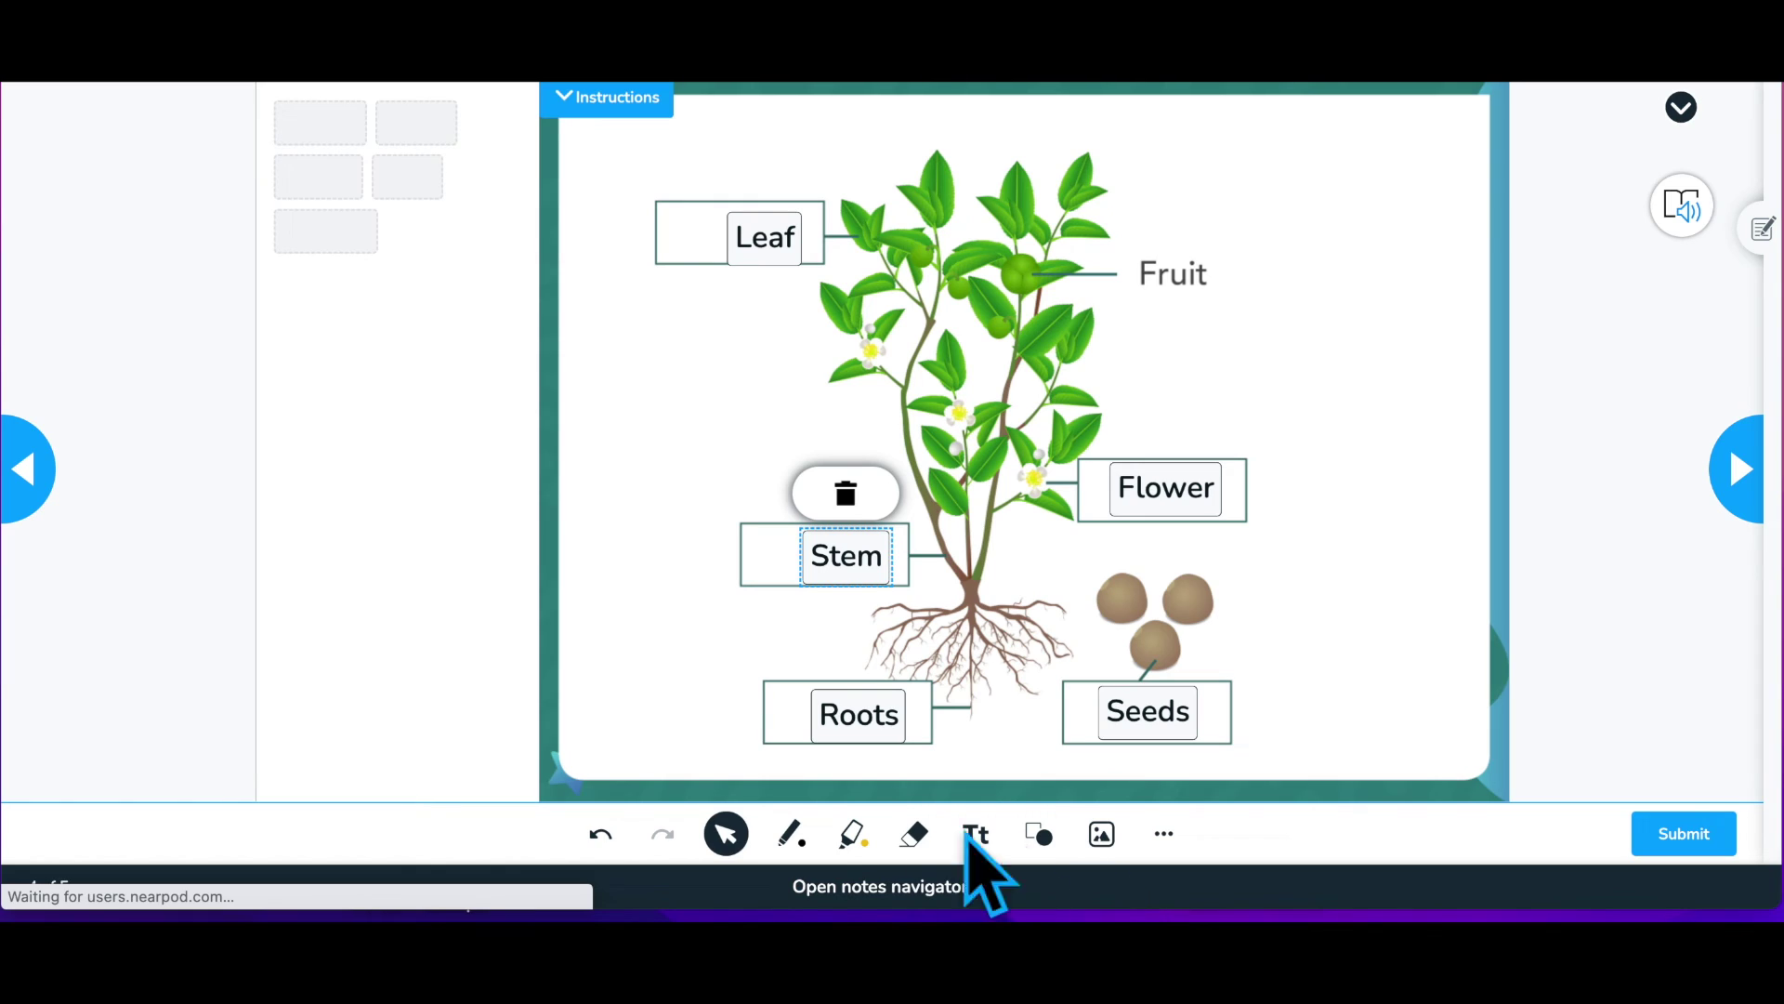
- Draw three red pen arcs from the Flower label toward the blossoms
click(805, 848)
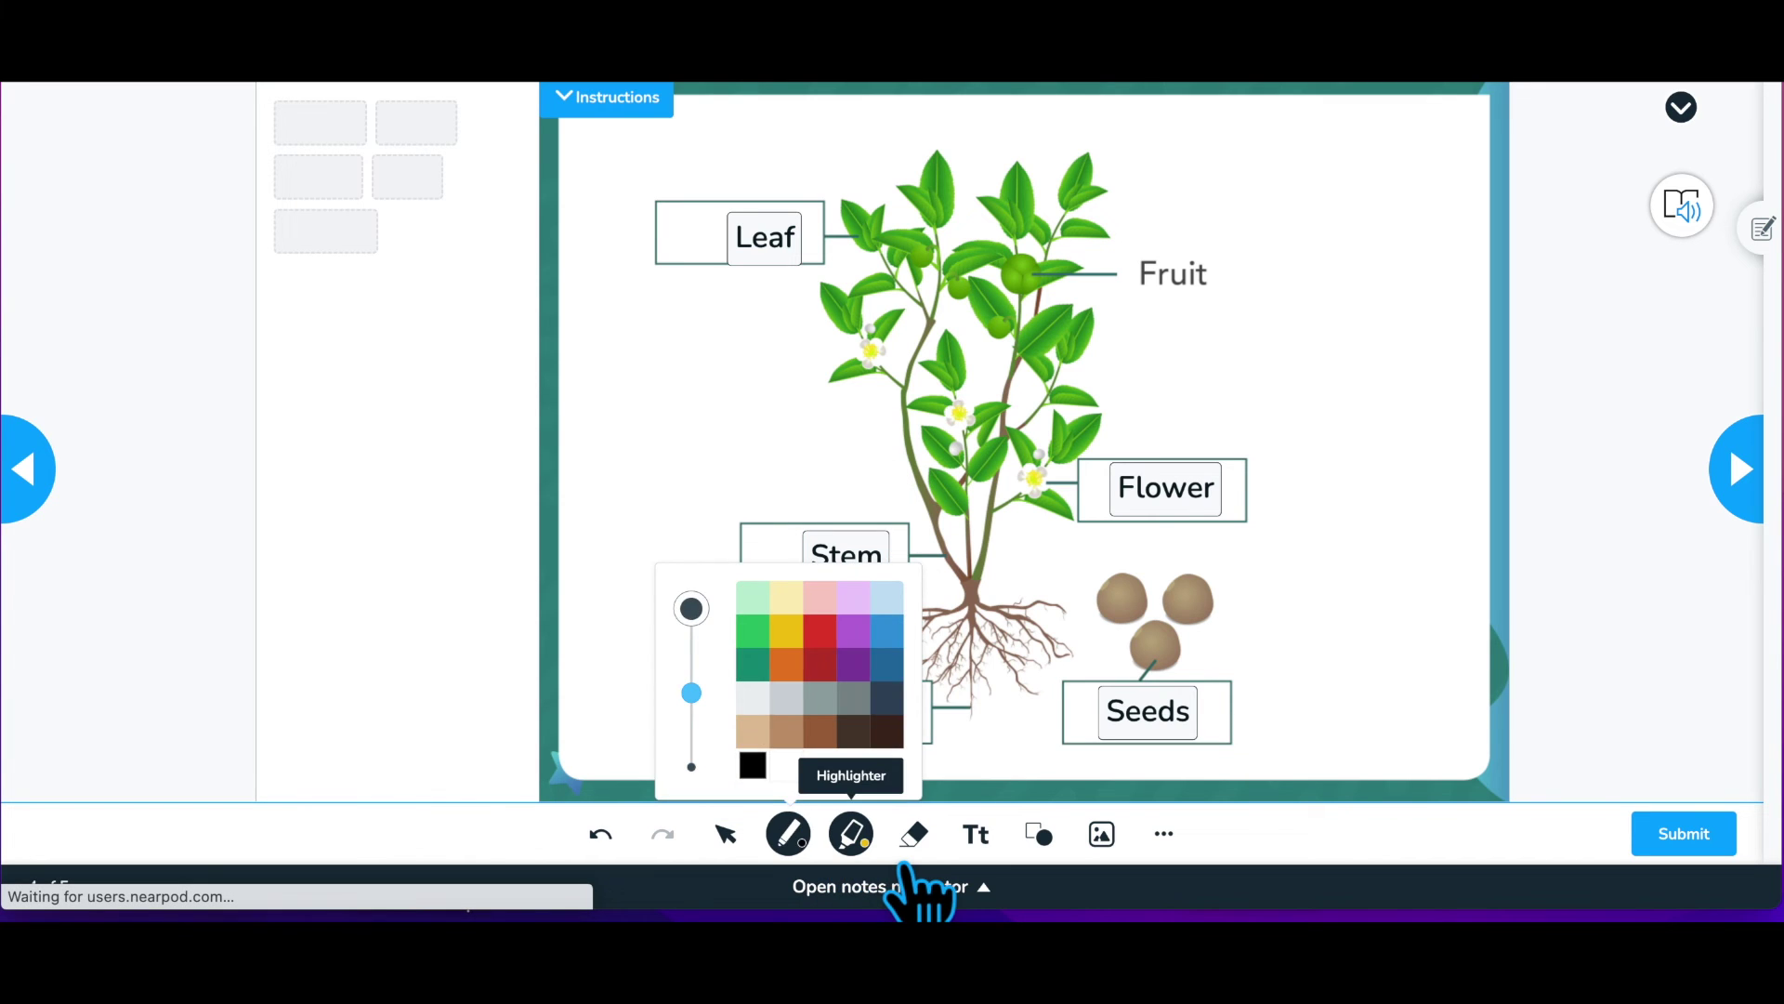
click(848, 862)
click(790, 835)
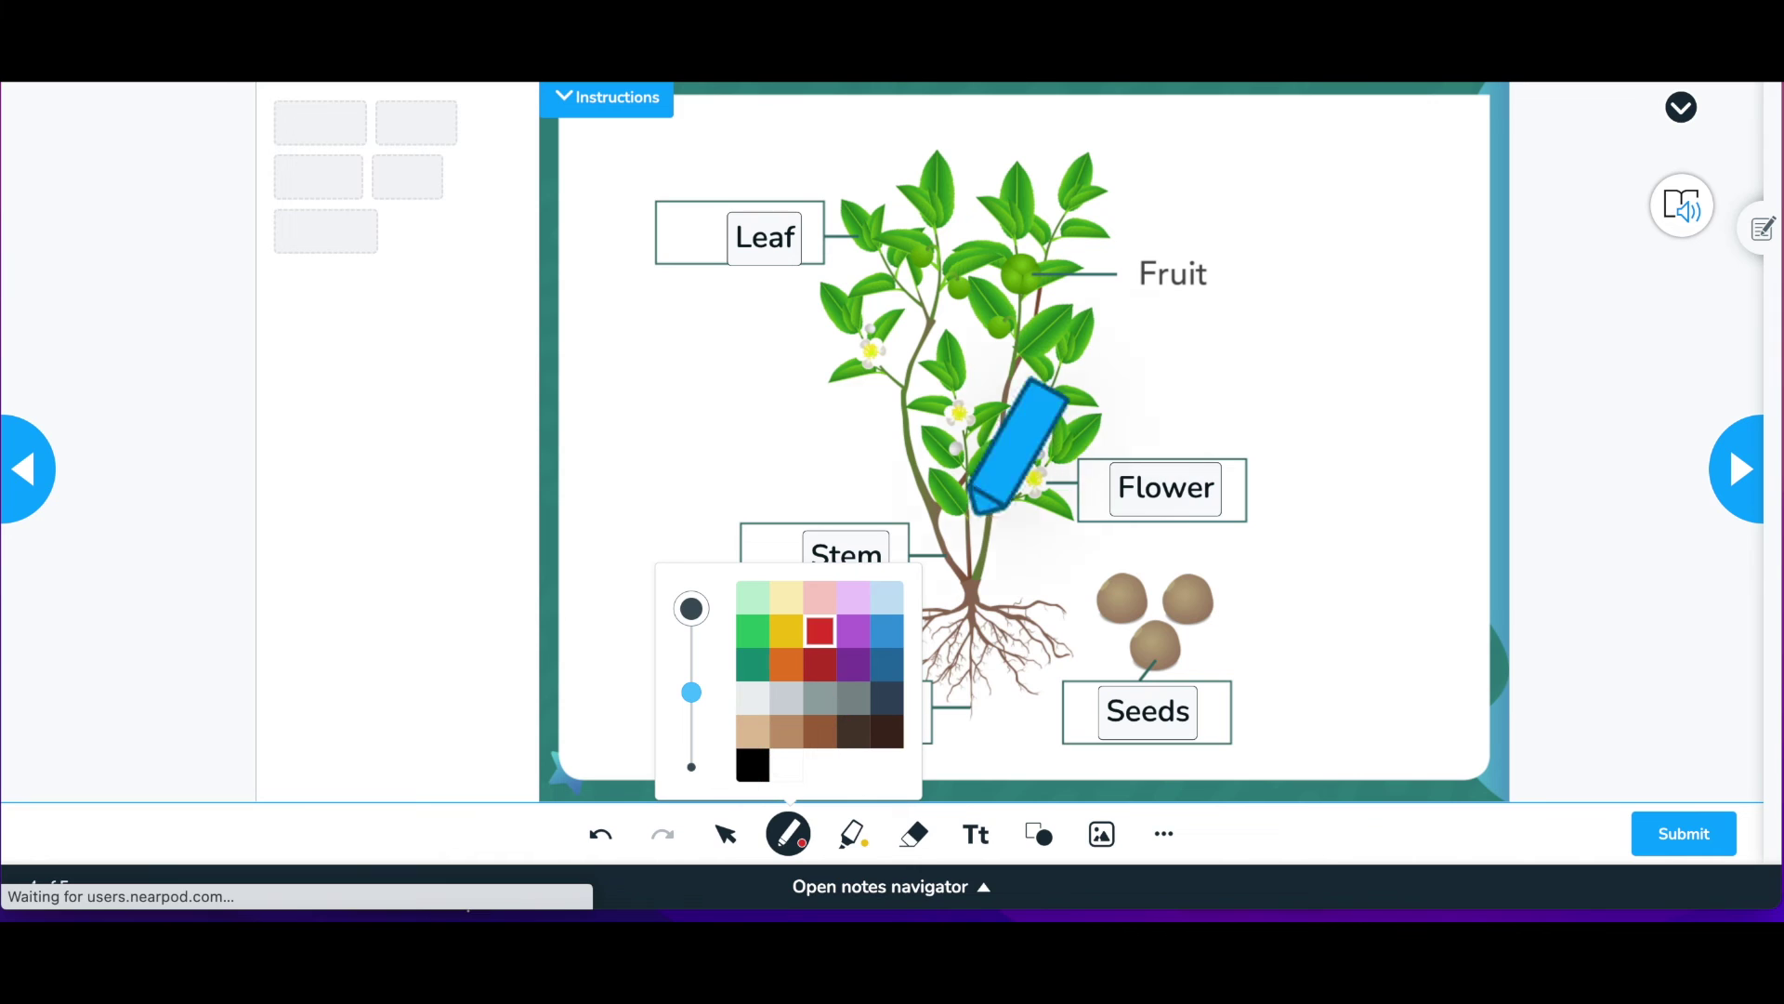
drag(1163, 455, 1057, 444)
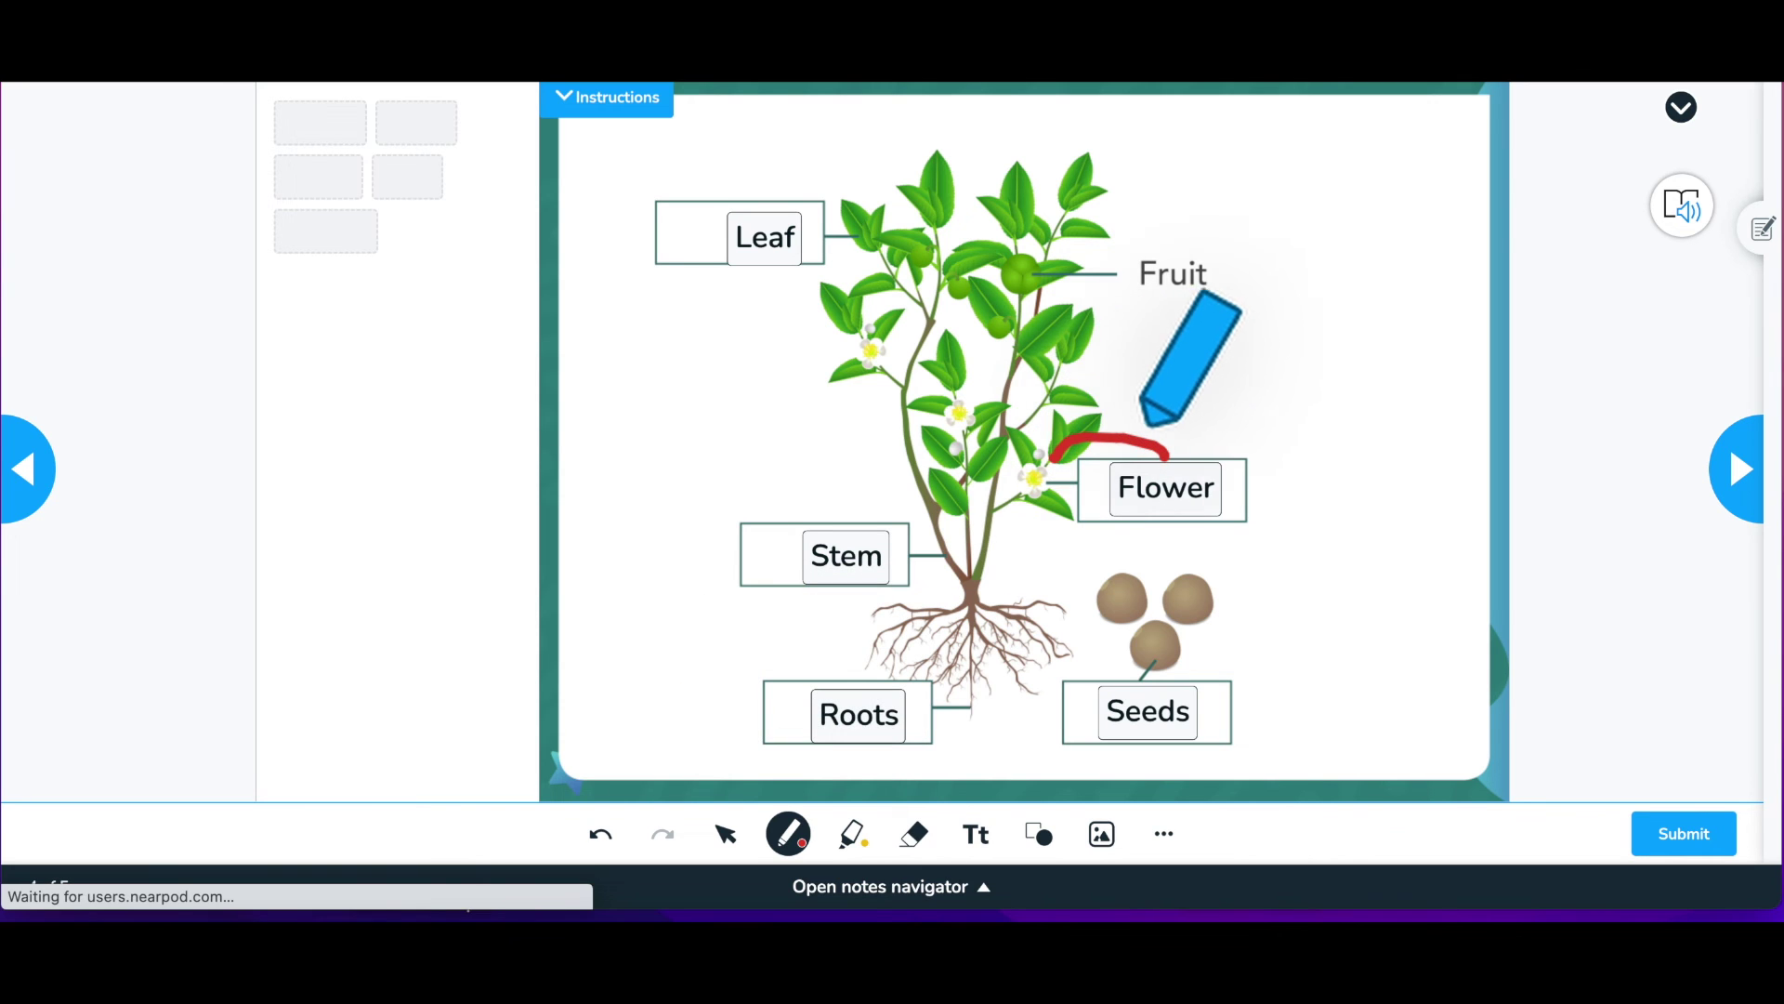
mouse_move(1169, 452)
mouse_down()
mouse_move(1083, 390)
mouse_move(976, 394)
mouse_up()
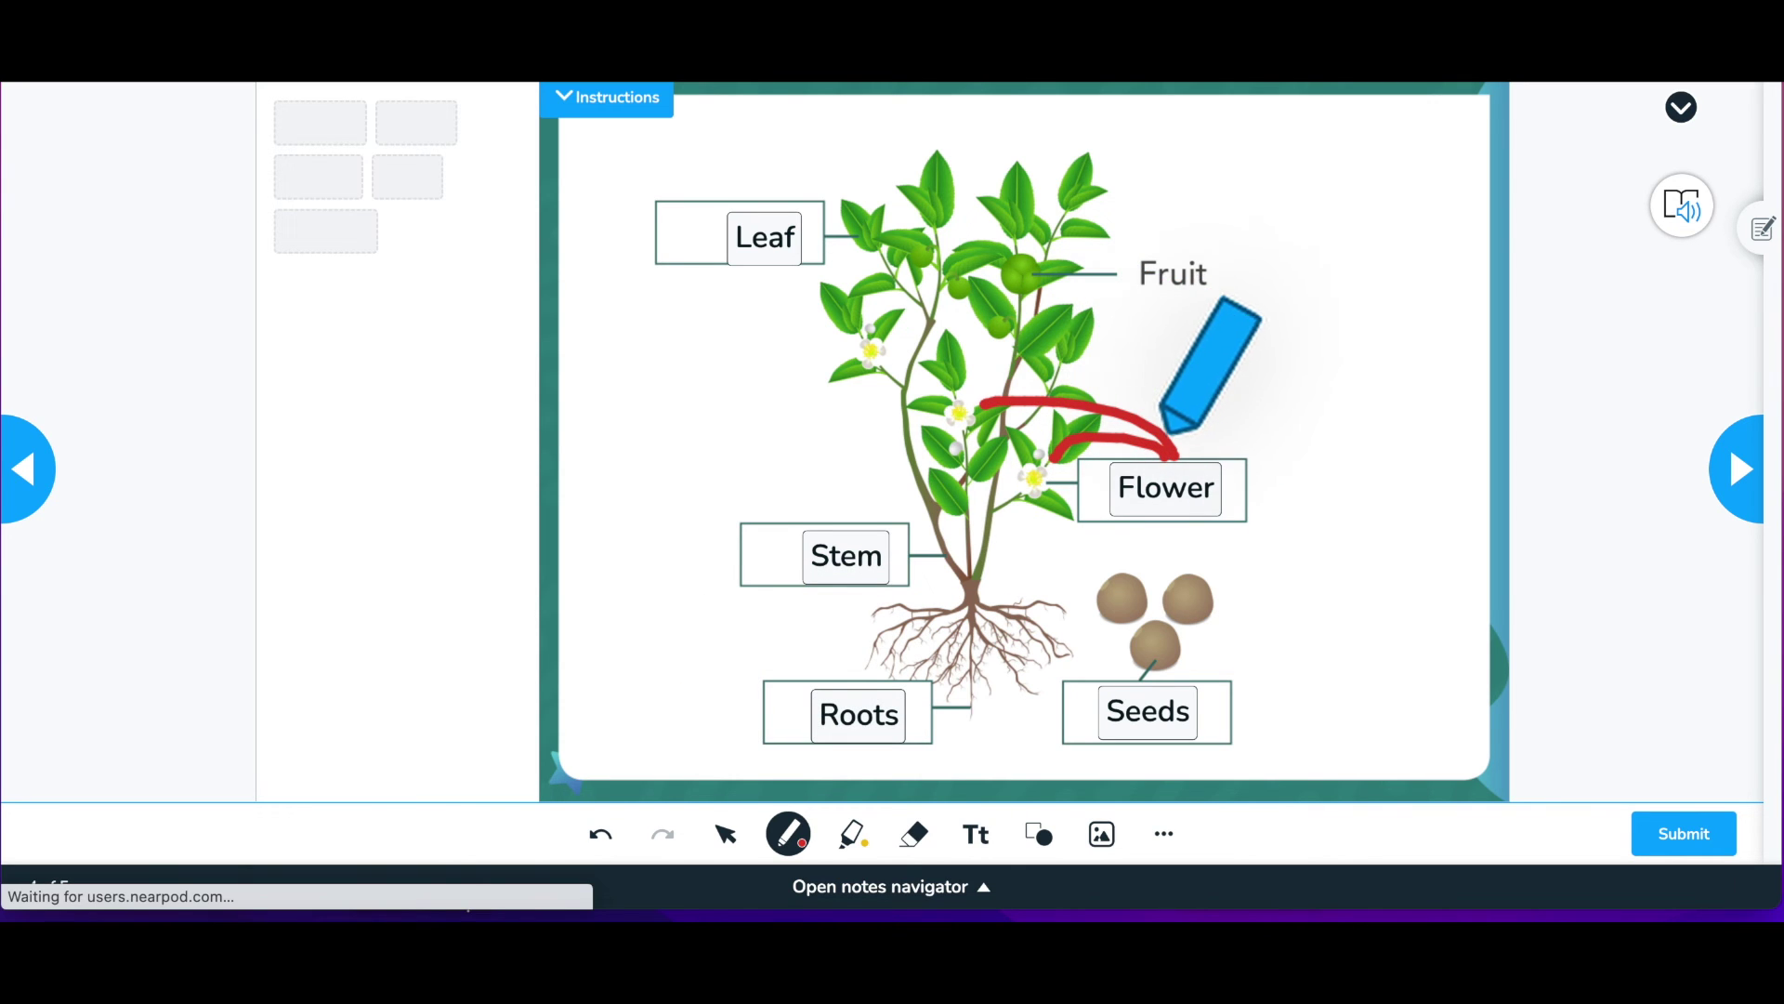
mouse_move(1172, 454)
mouse_down()
mouse_move(1022, 370)
mouse_move(903, 356)
mouse_up()
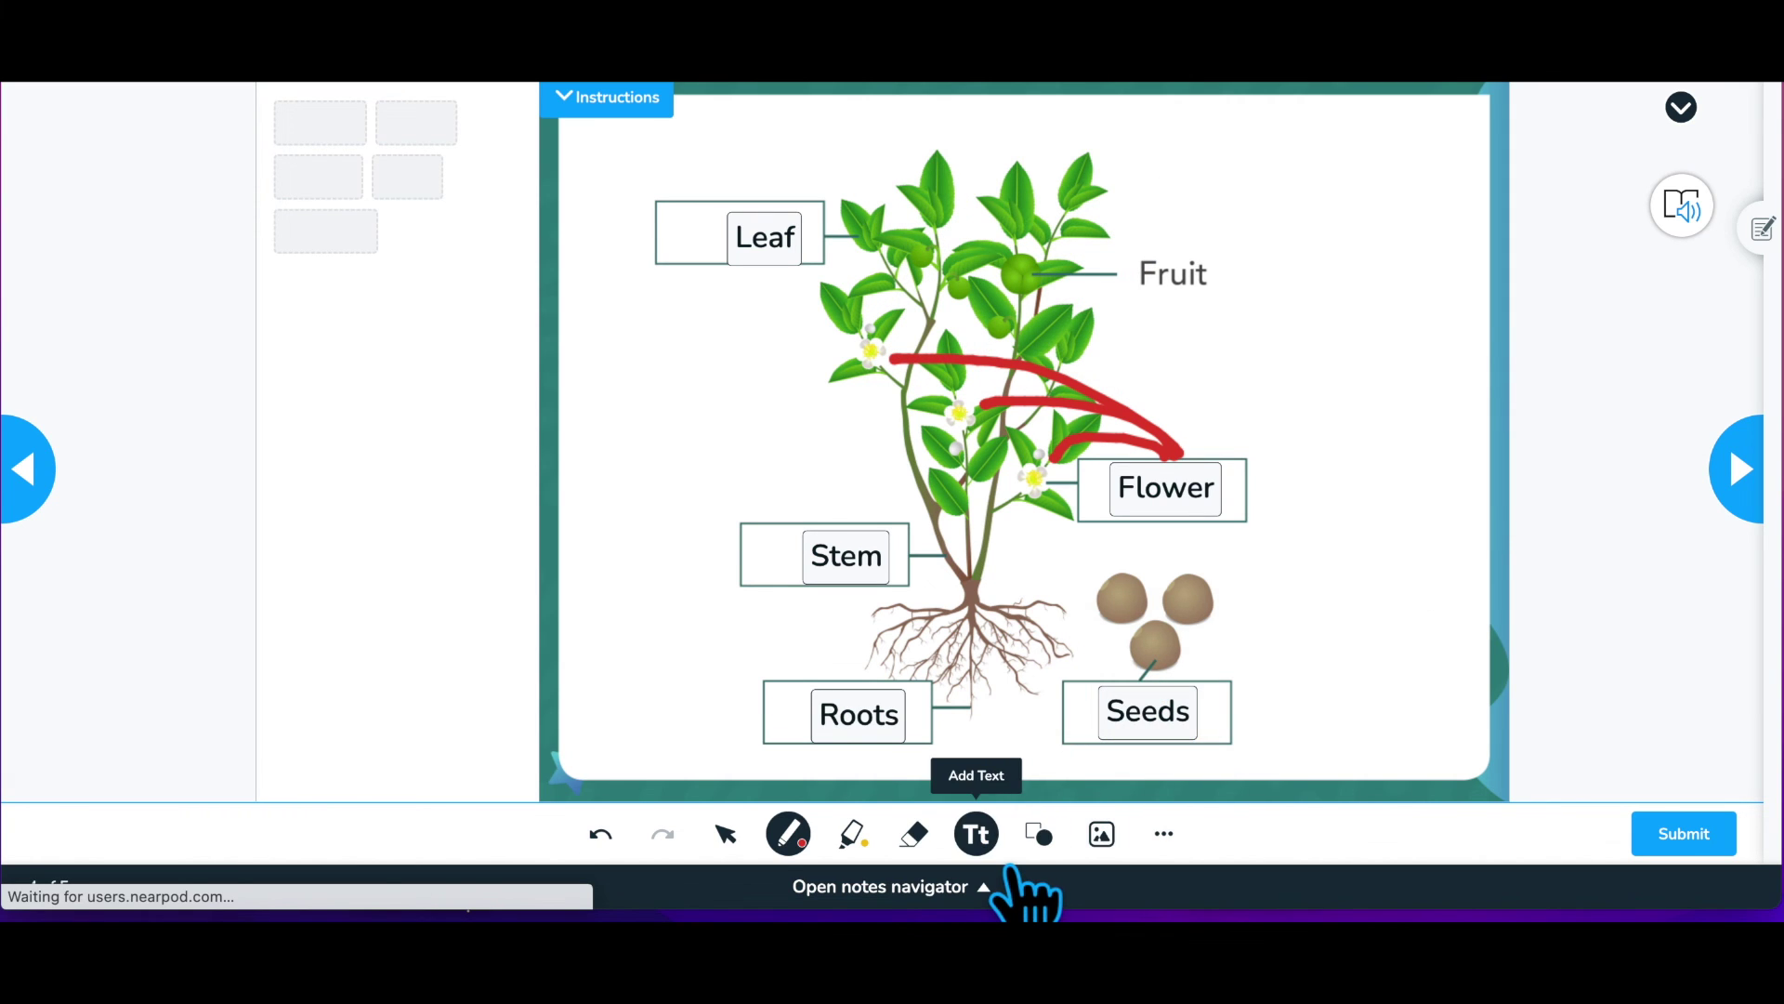
- Add a 'Plant' text box at the slide's top right and start uploading an image
click(999, 855)
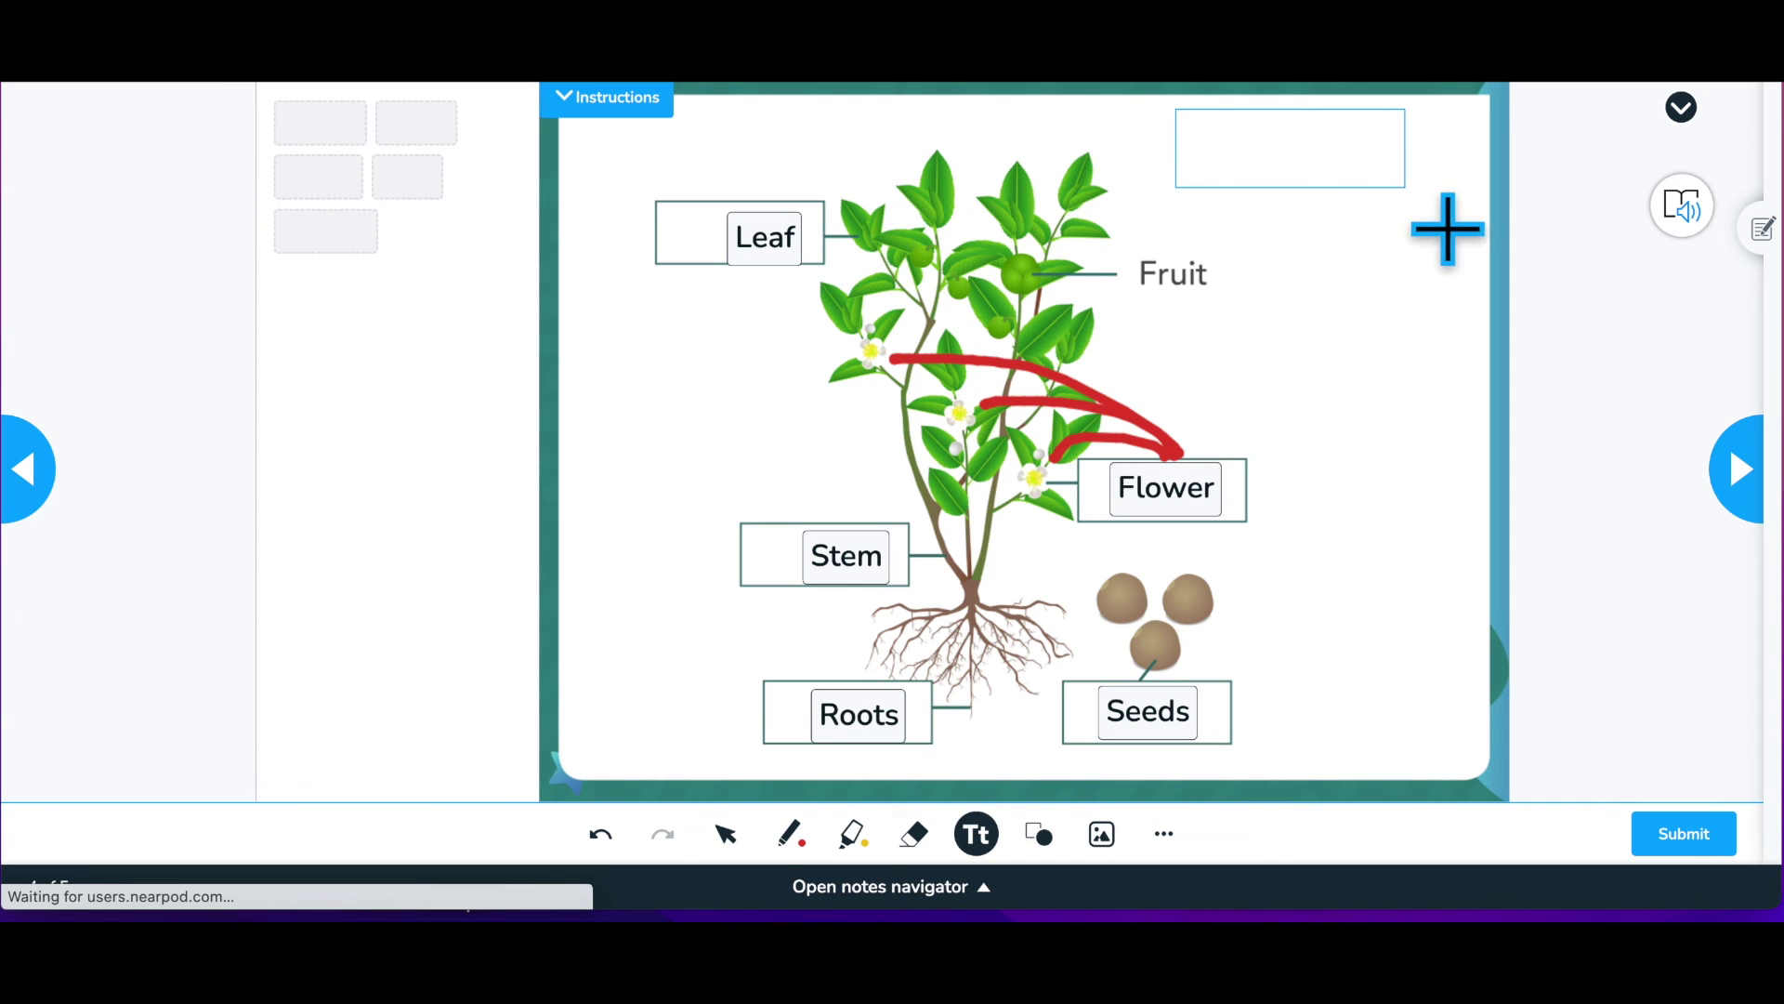
click(1327, 202)
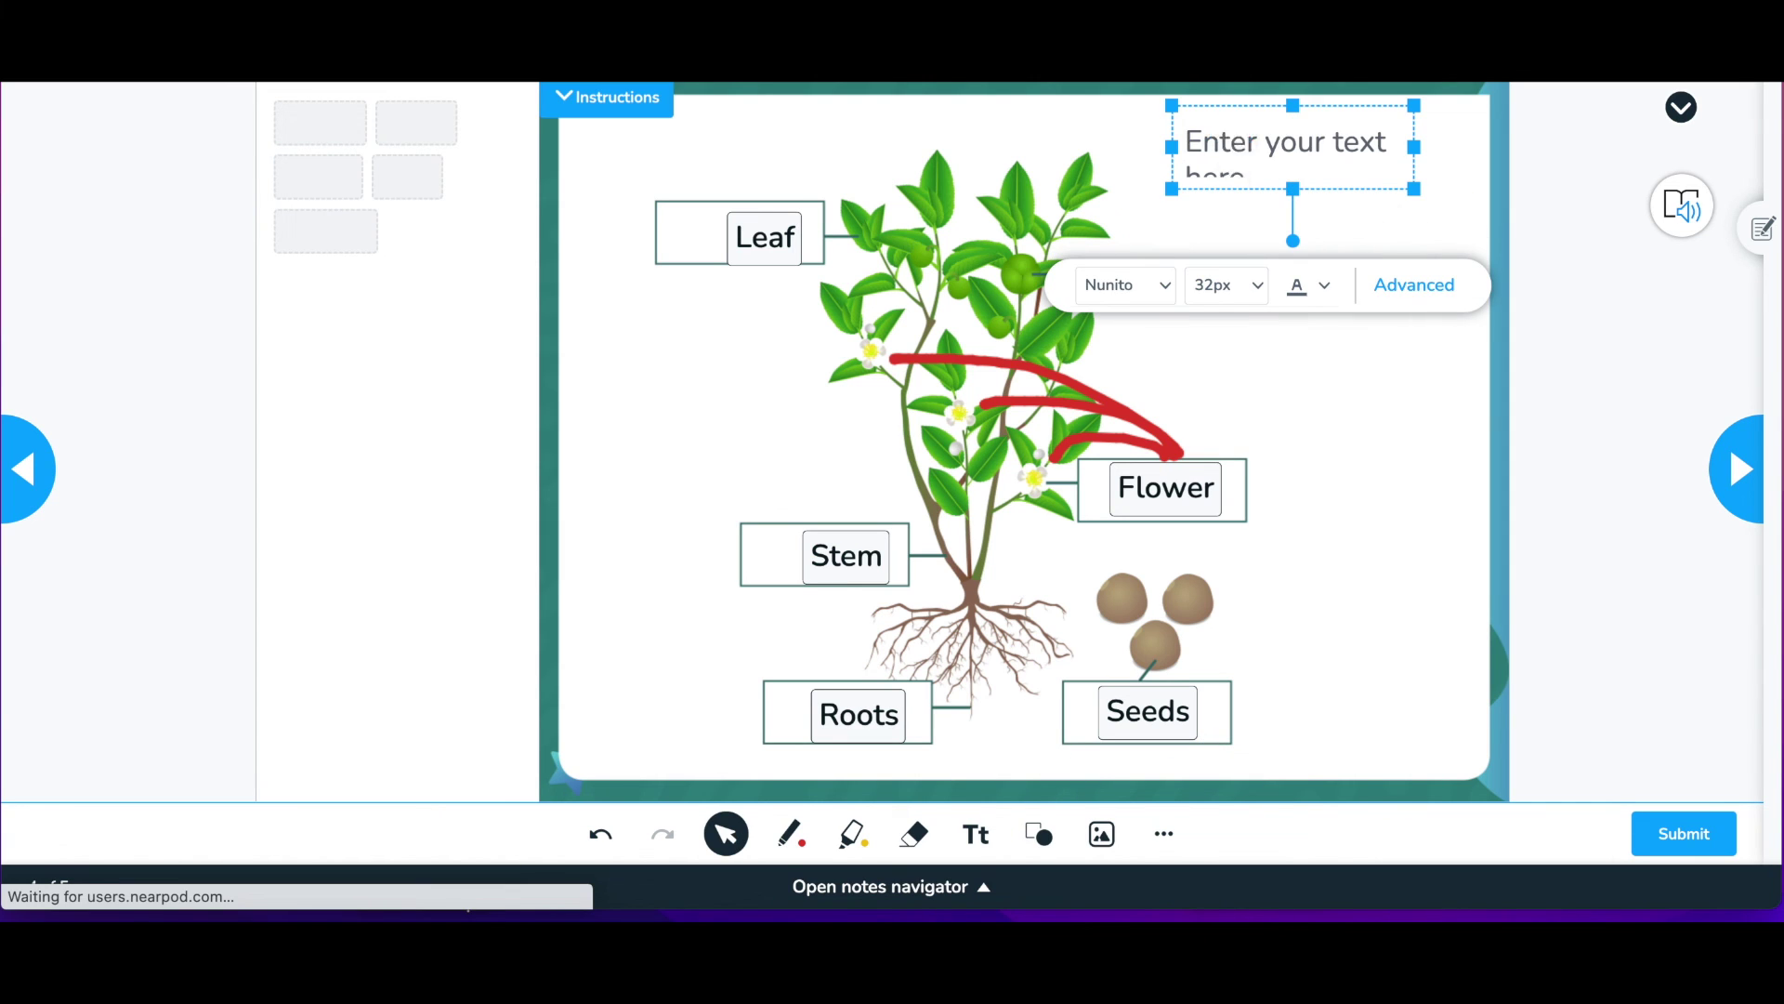
click(1391, 381)
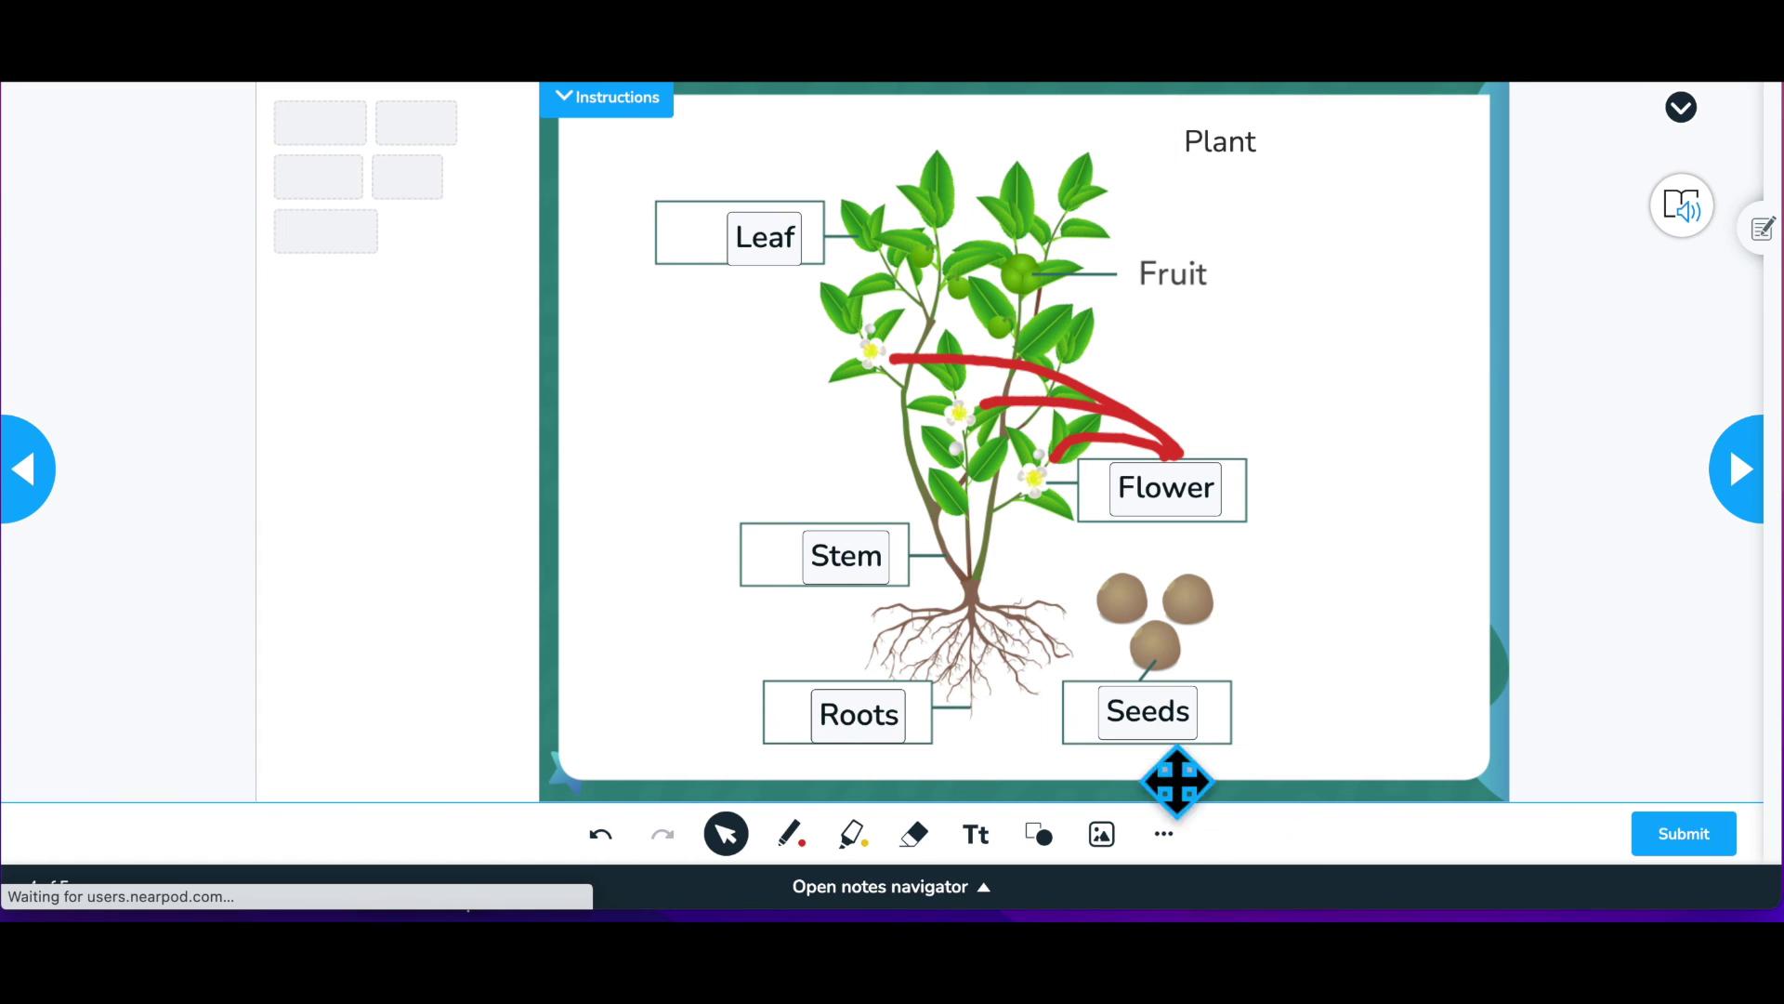
click(1102, 835)
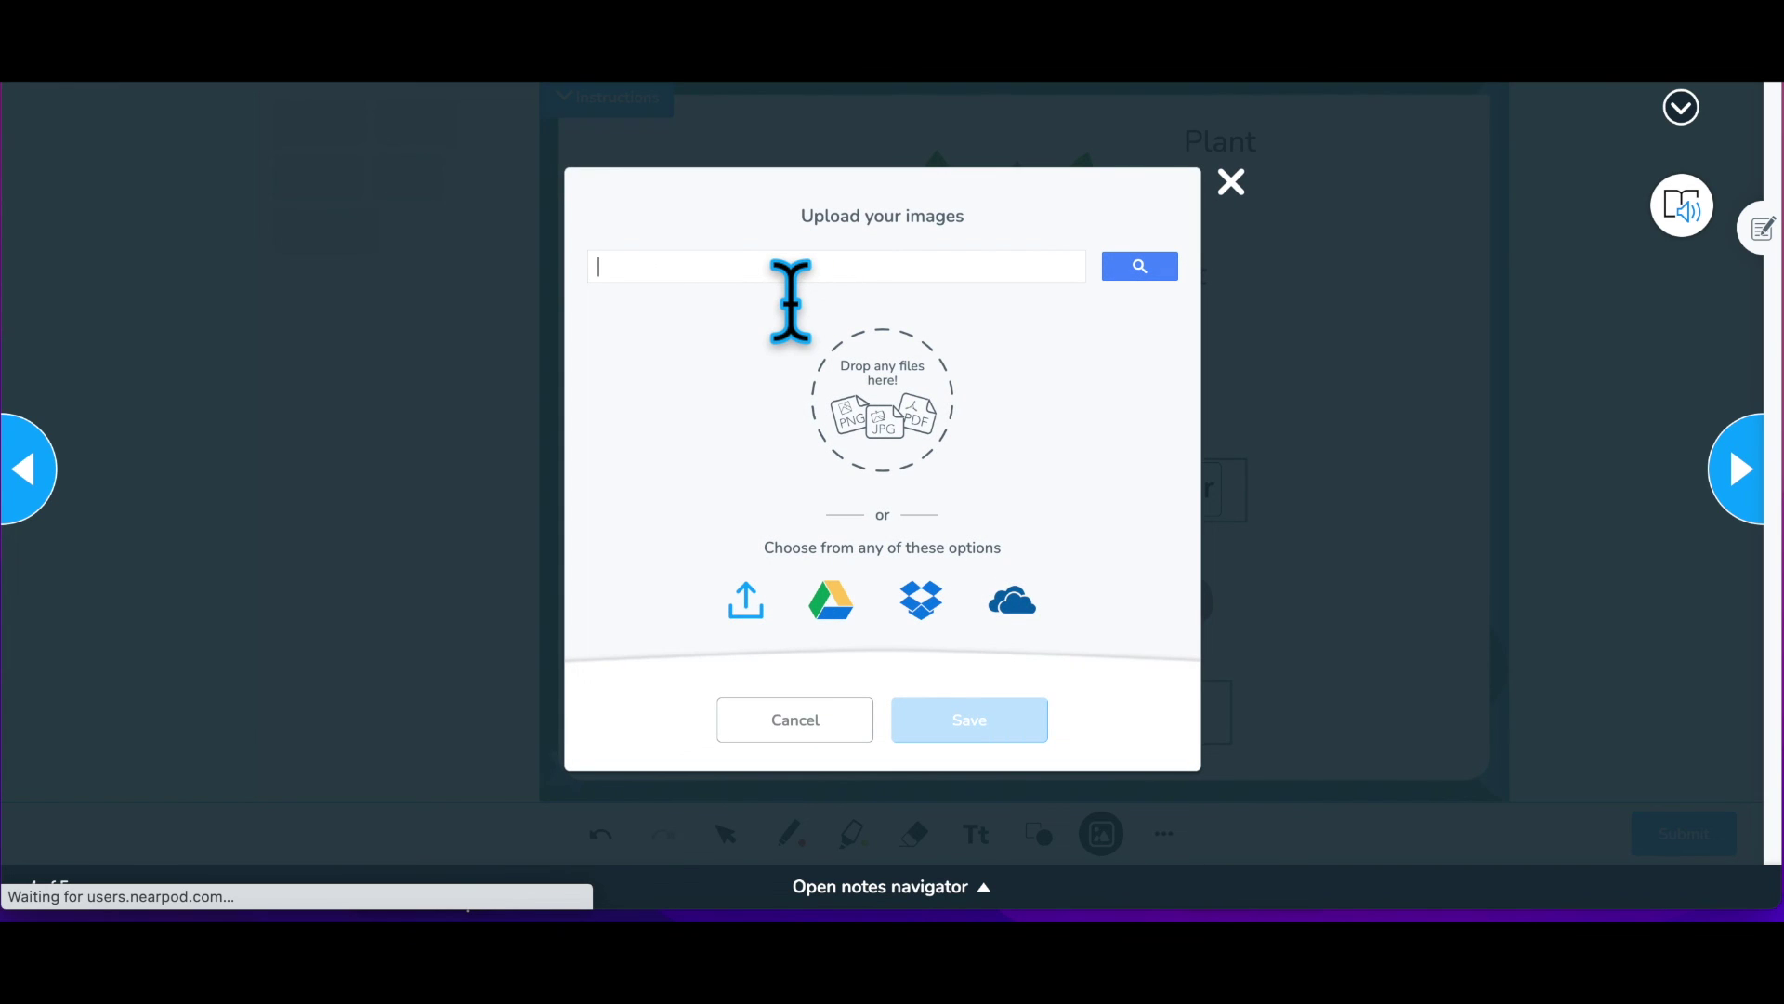
- Search images for 'Flower' and save the red-orange flower photo onto the plant diagram
click(791, 270)
text(Flower)
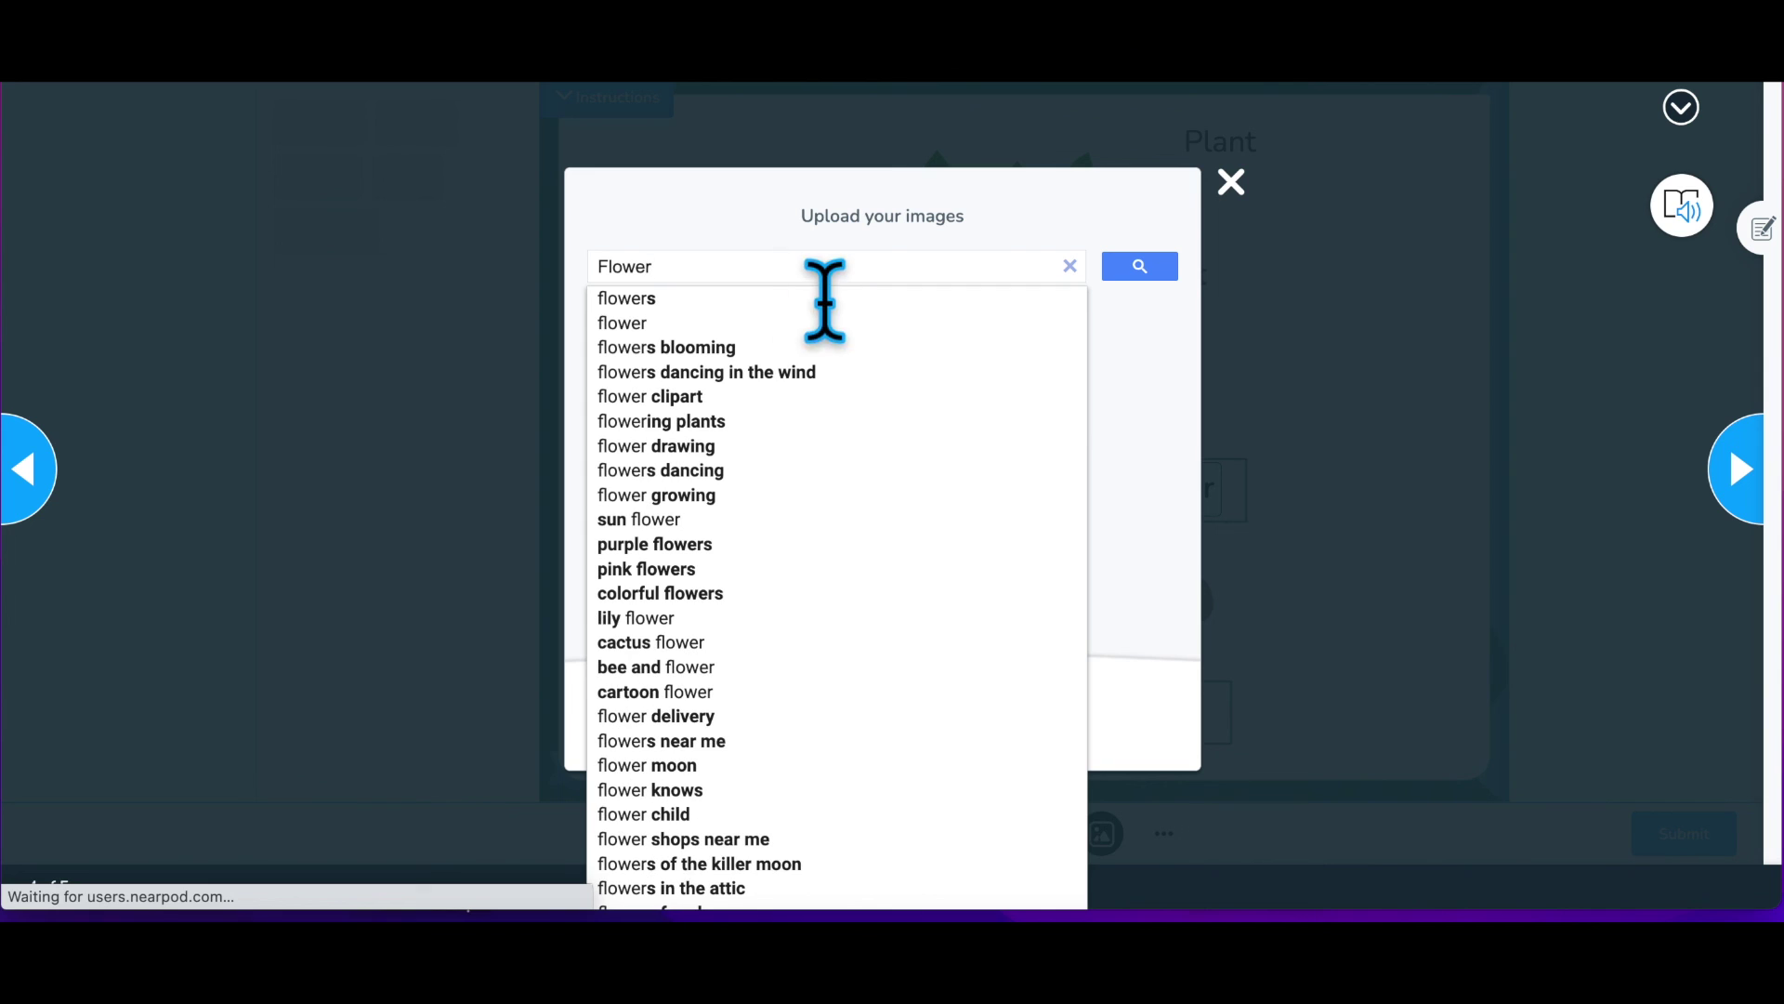
key(Return)
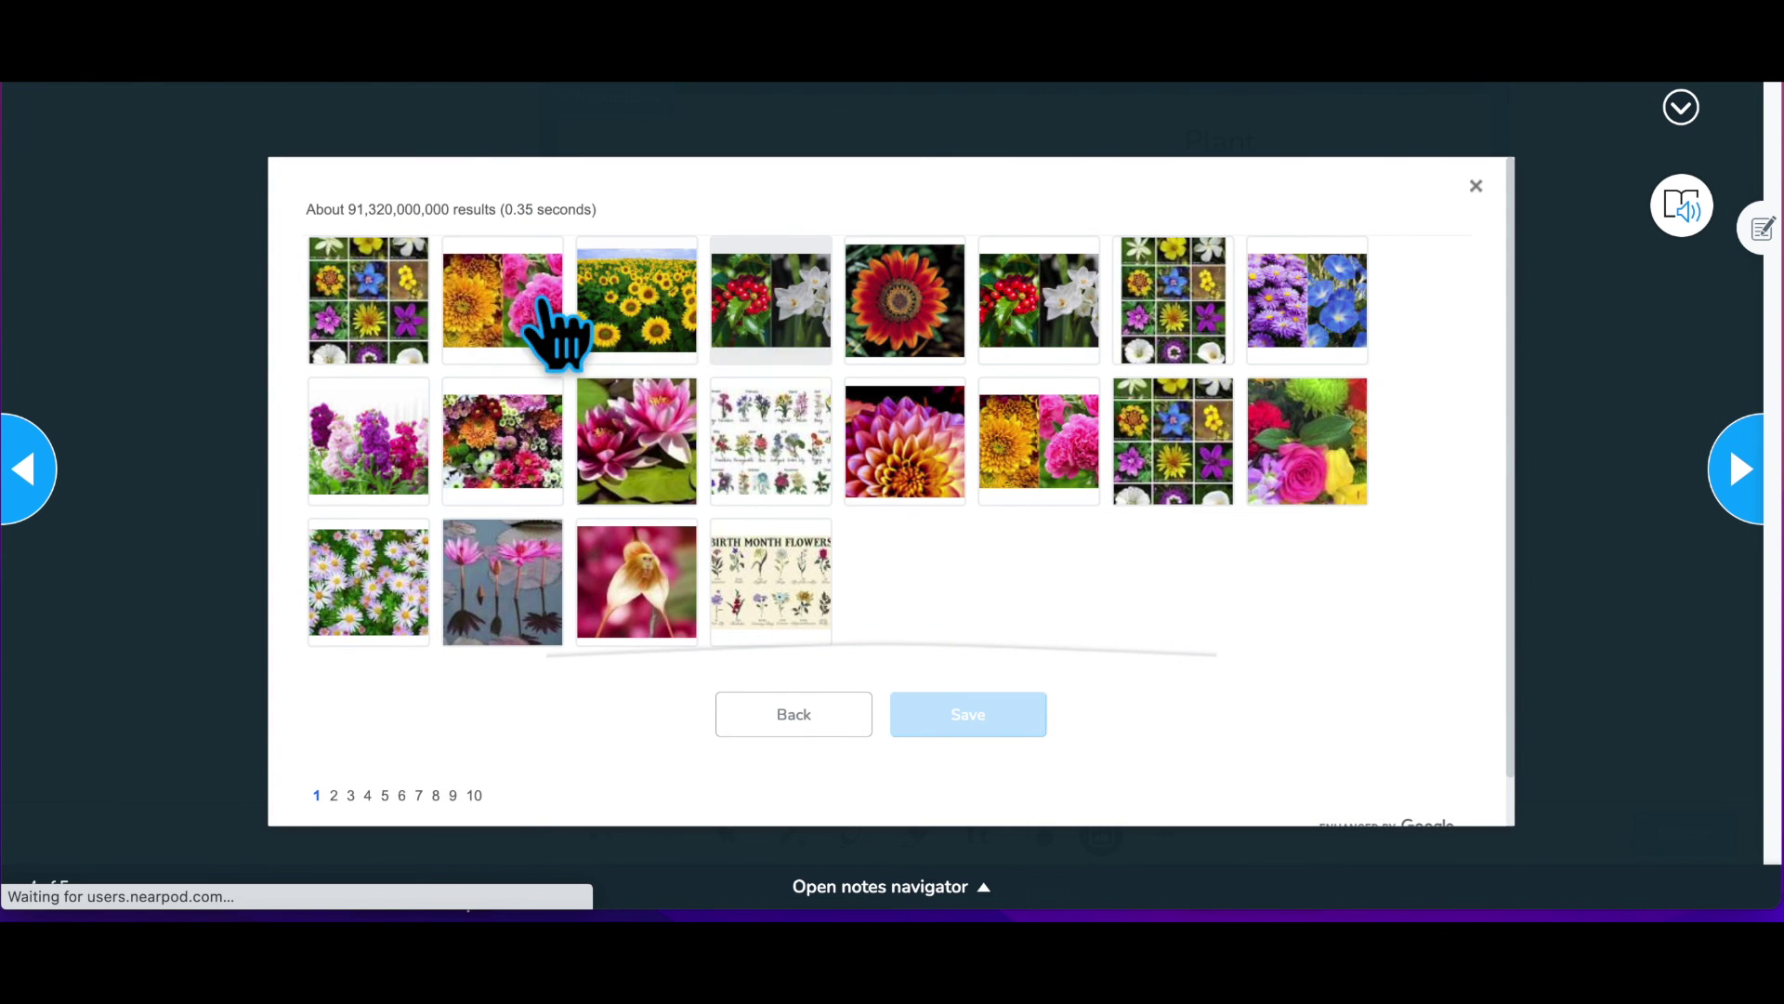
click(910, 325)
click(1022, 716)
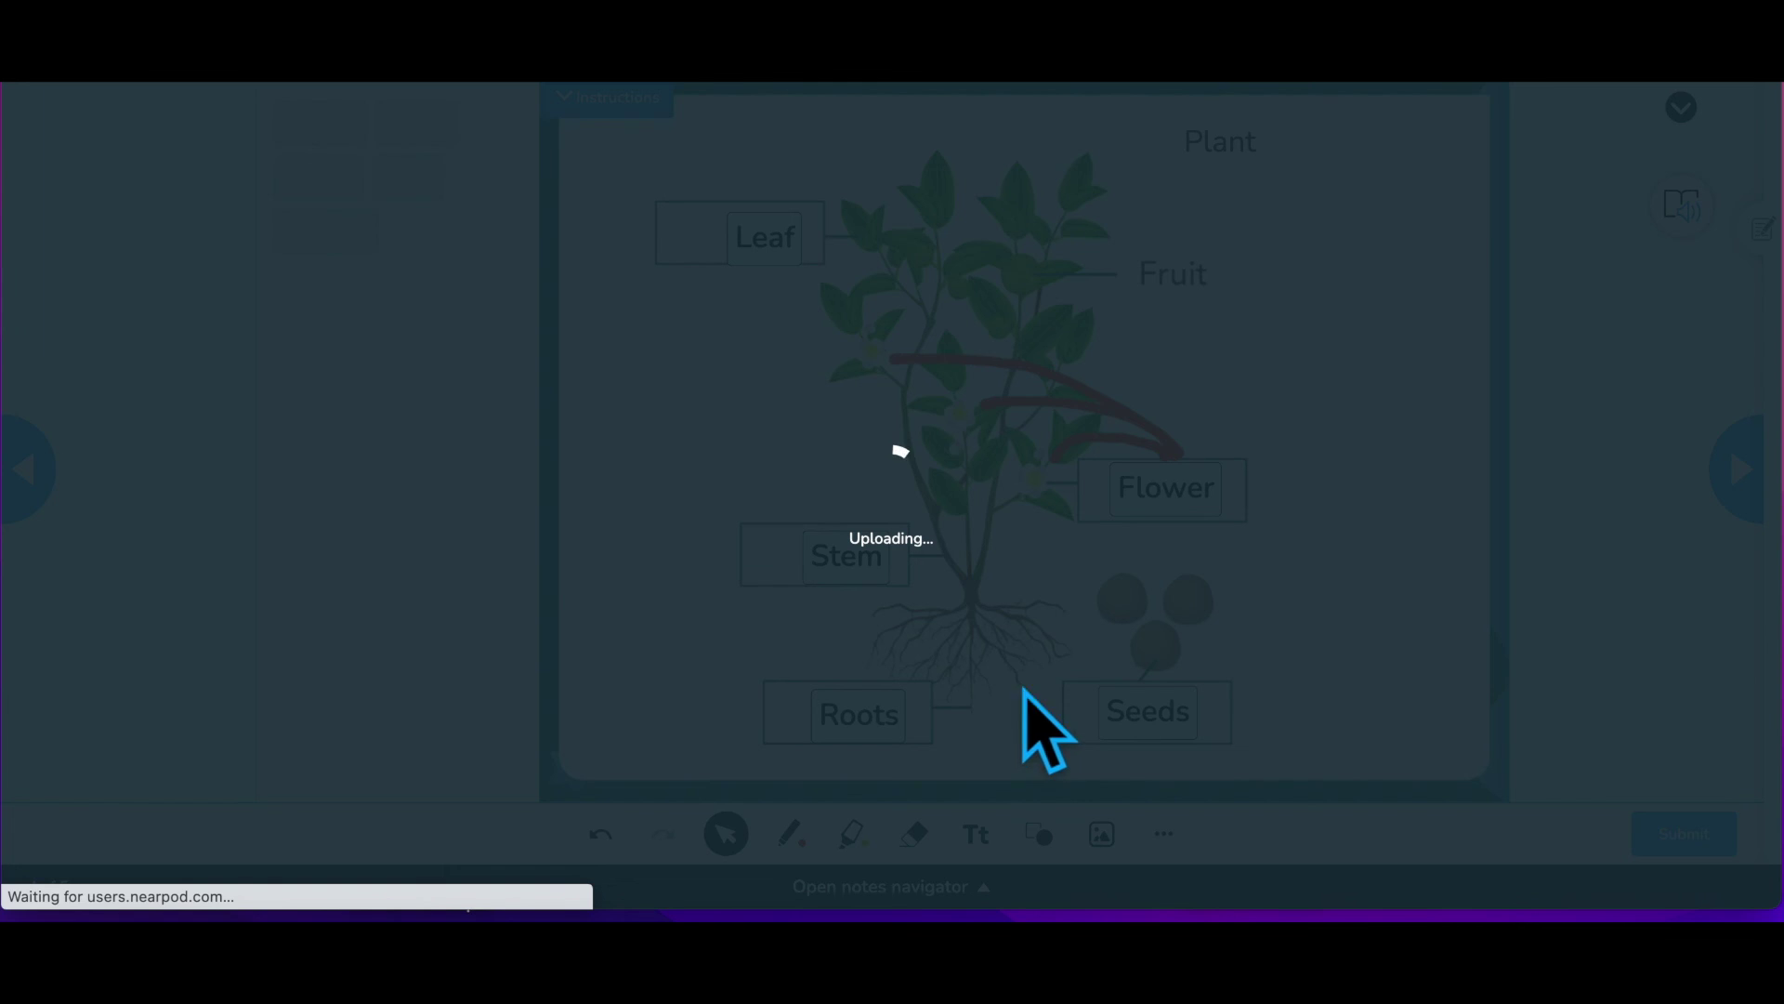